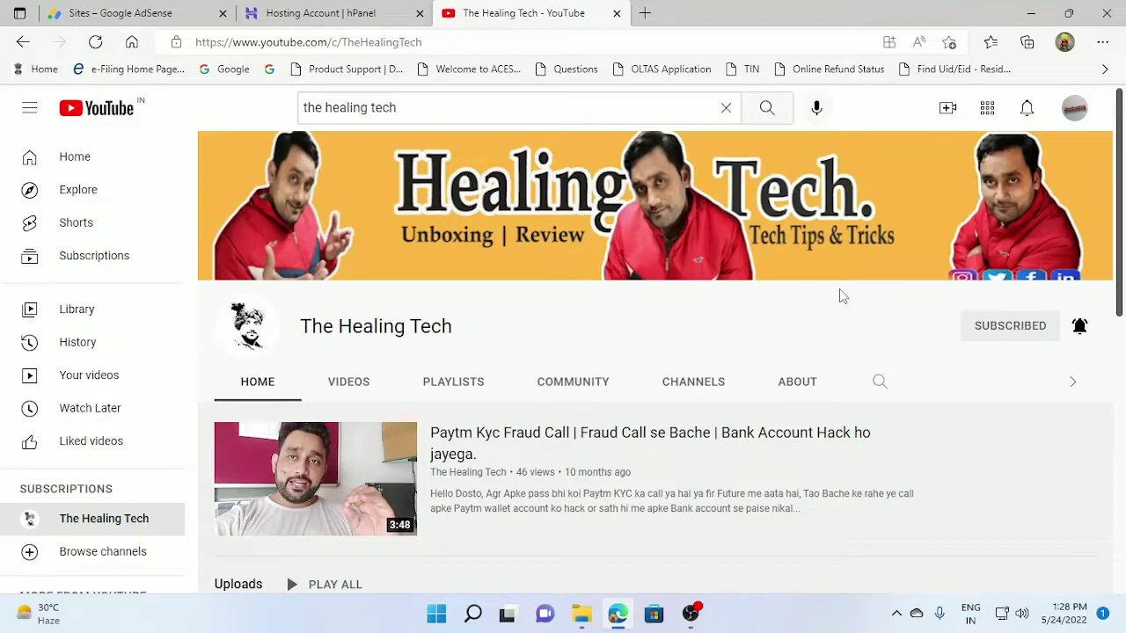
Switch to Google AdSense and open the fix page for the ads.txt earnings-at-risk warning from the home overview
{"action": "left_click", "coordinate": [110, 14]}
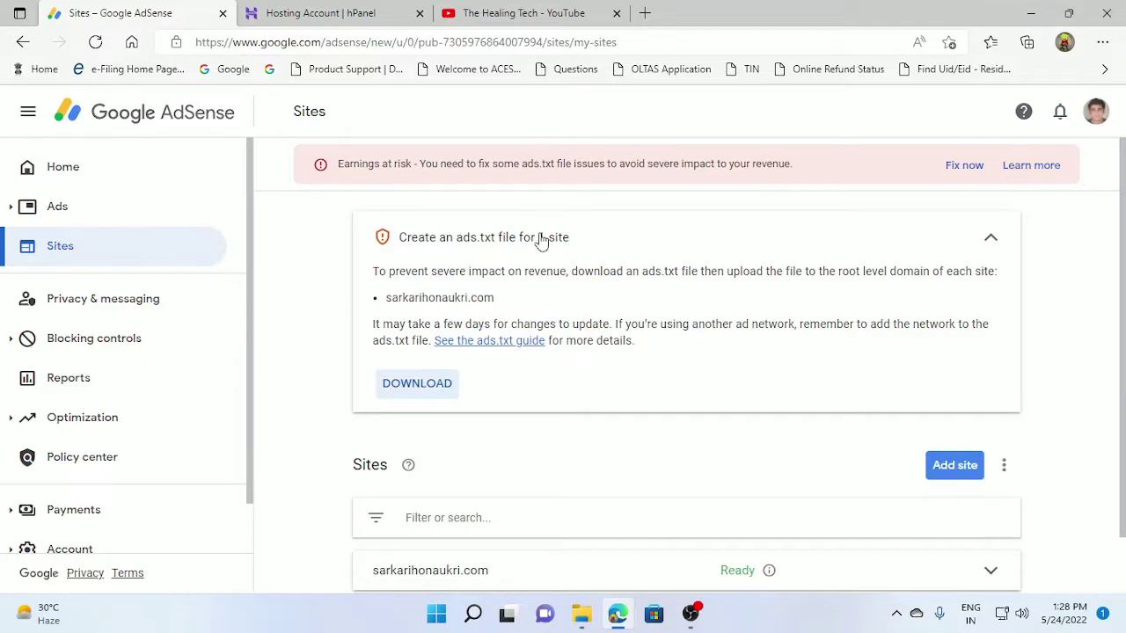
{"action": "left_click", "coordinate": [53, 175]}
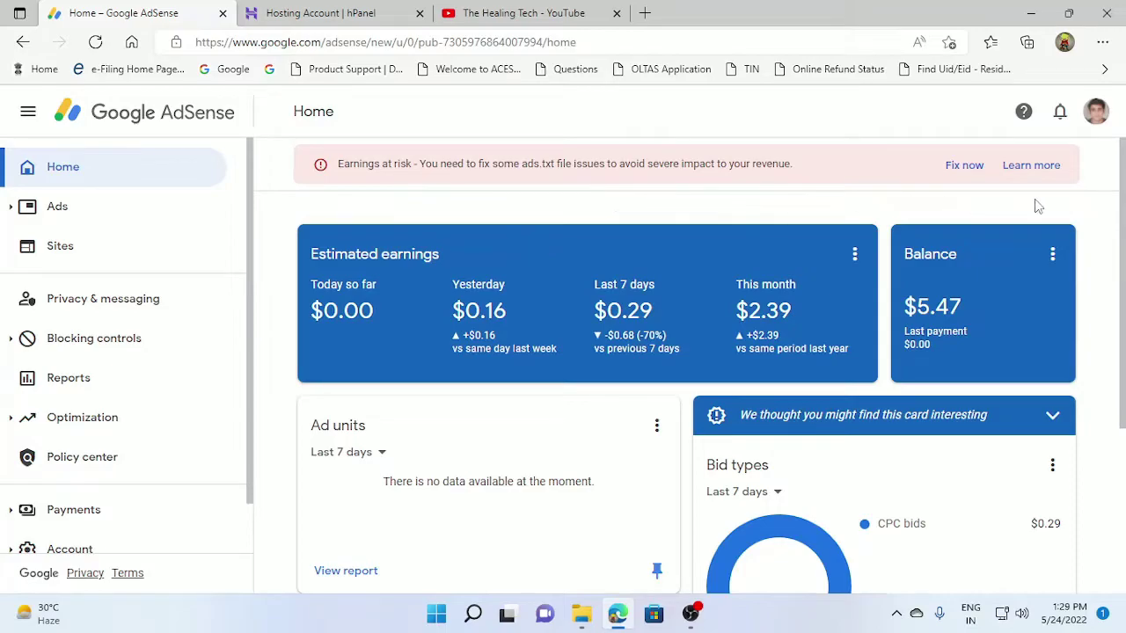
{"action": "left_click", "coordinate": [974, 175]}
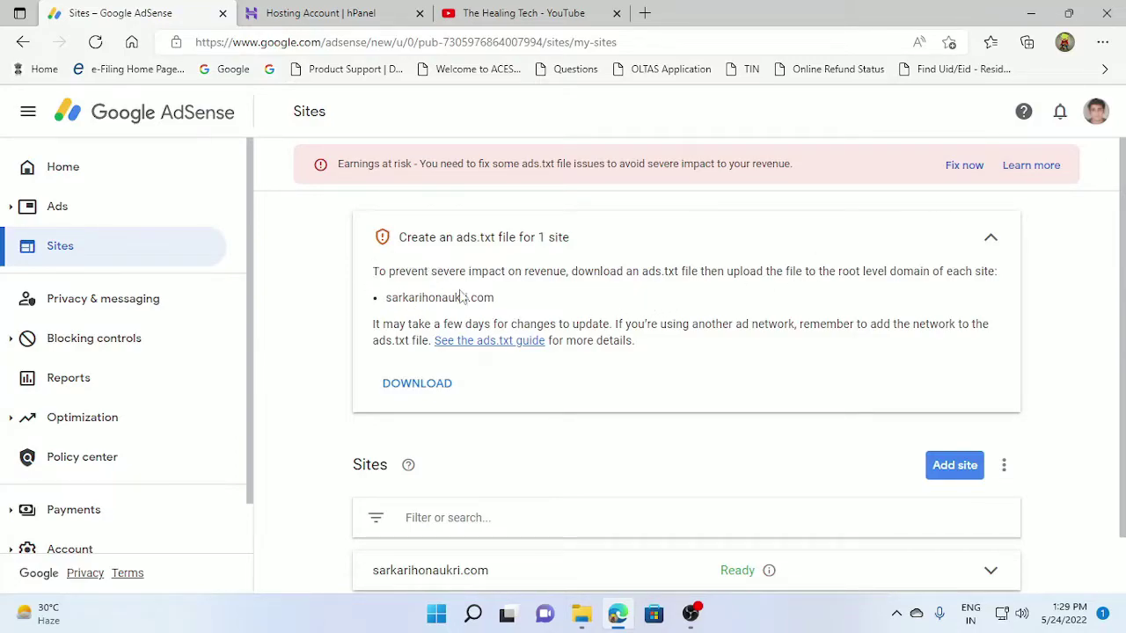
Download the ads.txt file that AdSense provides for sarkarihonaukri.com
{"action": "scroll", "coordinate": [591, 319], "scroll_direction": "down", "scroll_amount": 1}
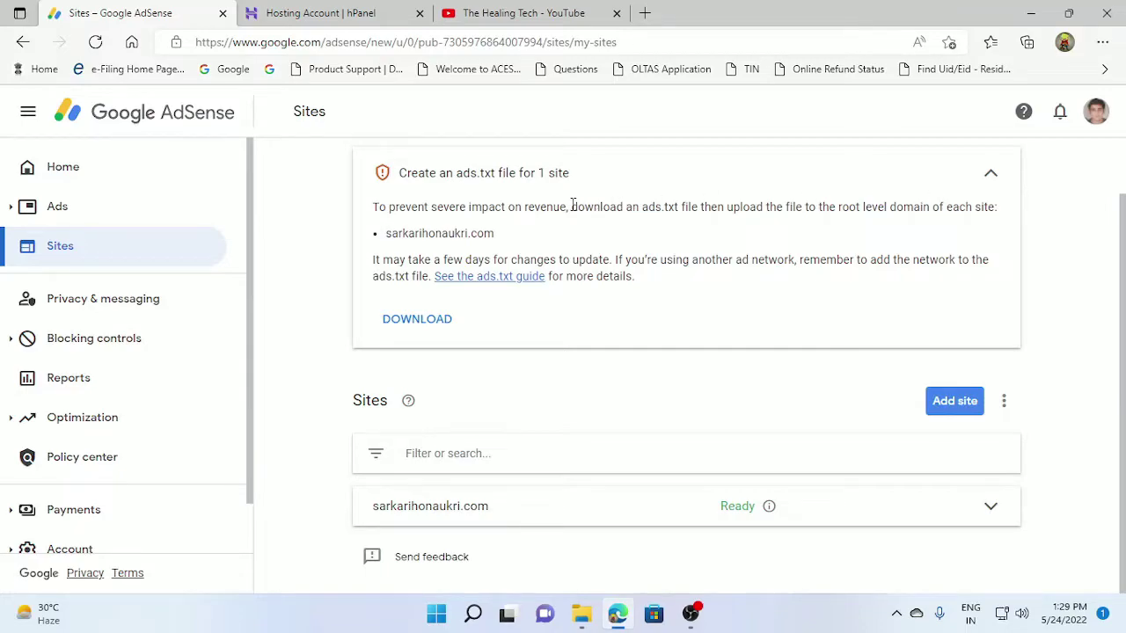
{"action": "left_click_drag", "start_coordinate": [503, 236], "coordinate": [372, 238]}
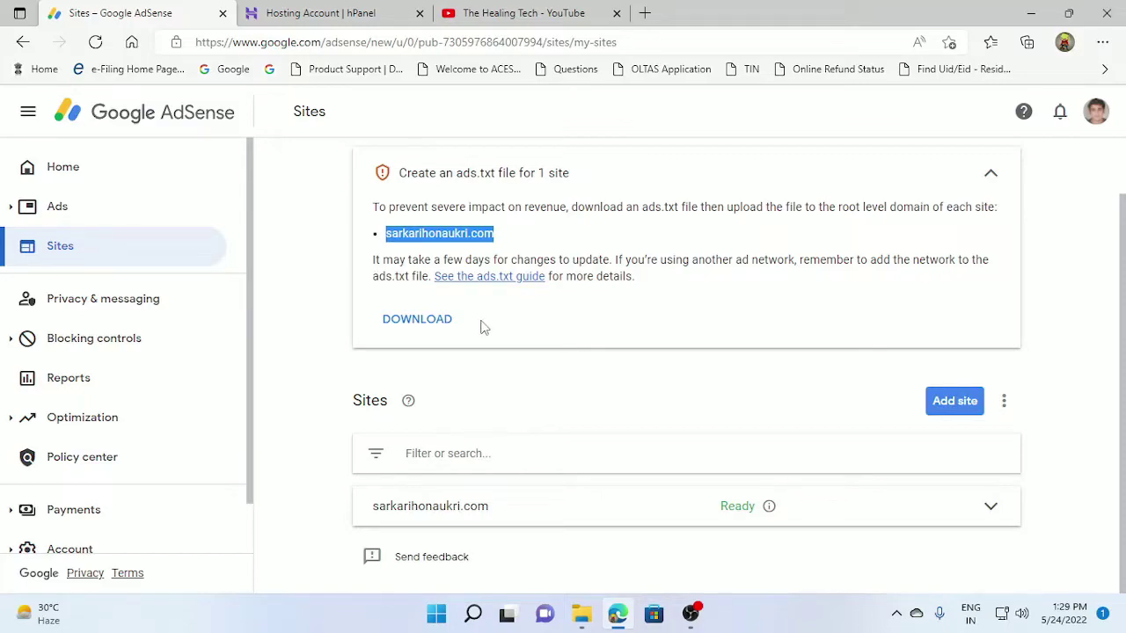
{"action": "left_click", "coordinate": [426, 323]}
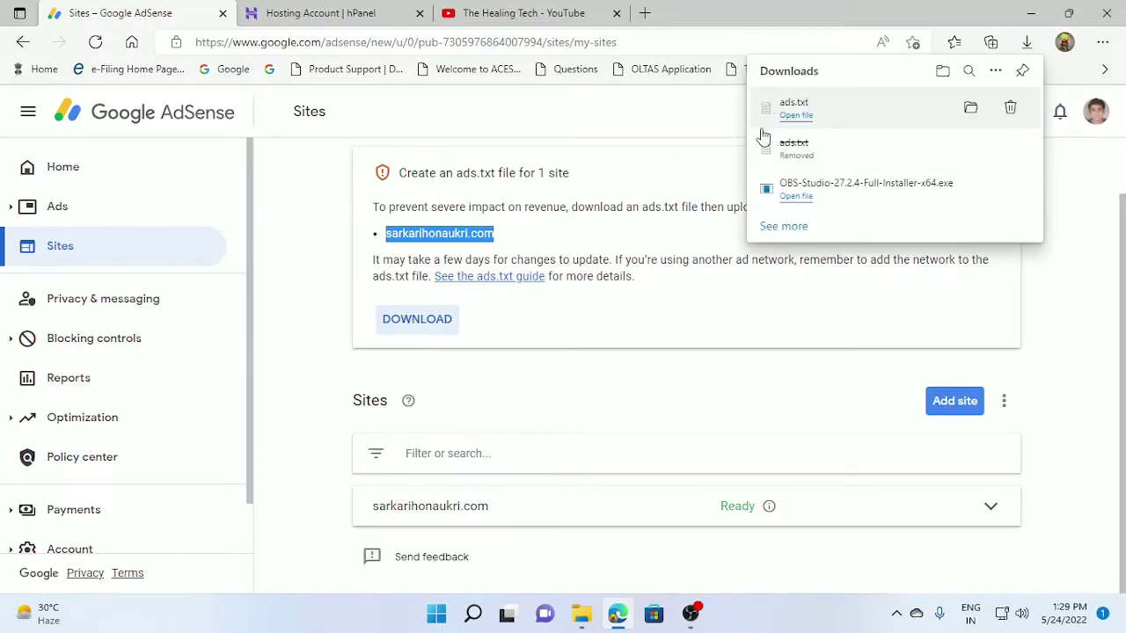
Show the downloaded ads file in its folder, then view the copy stored in the Site folder on Research (D:)
{"action": "left_click", "coordinate": [970, 109]}
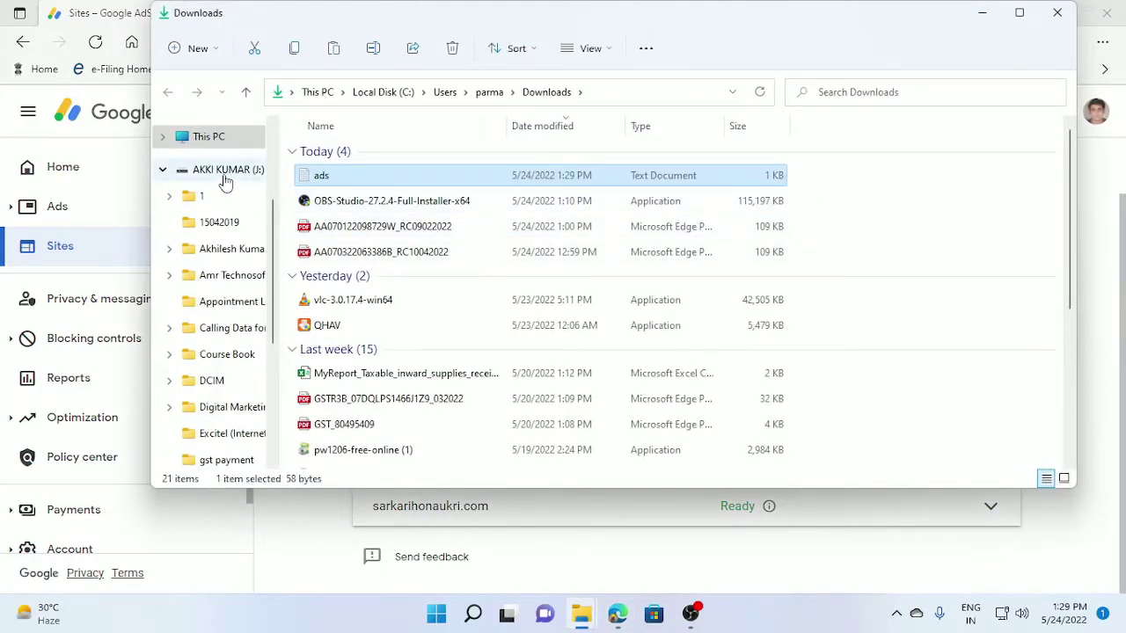
{"action": "scroll", "coordinate": [220, 186], "scroll_direction": "up", "scroll_amount": 1}
{"action": "left_click", "coordinate": [211, 198]}
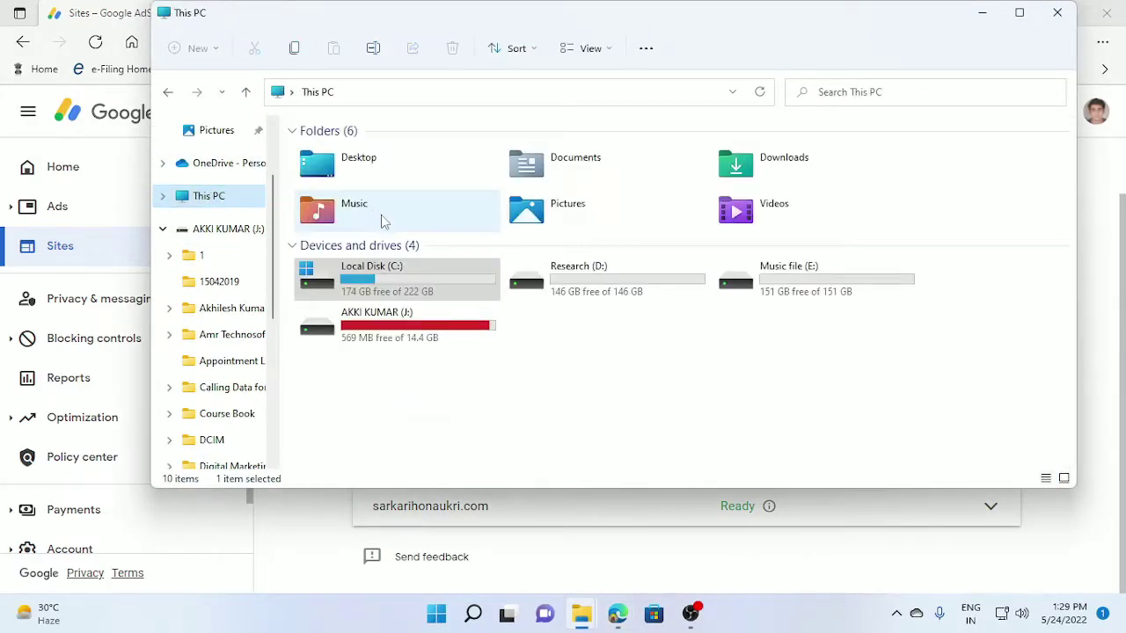
{"action": "double_click", "coordinate": [598, 294]}
{"action": "double_click", "coordinate": [320, 185]}
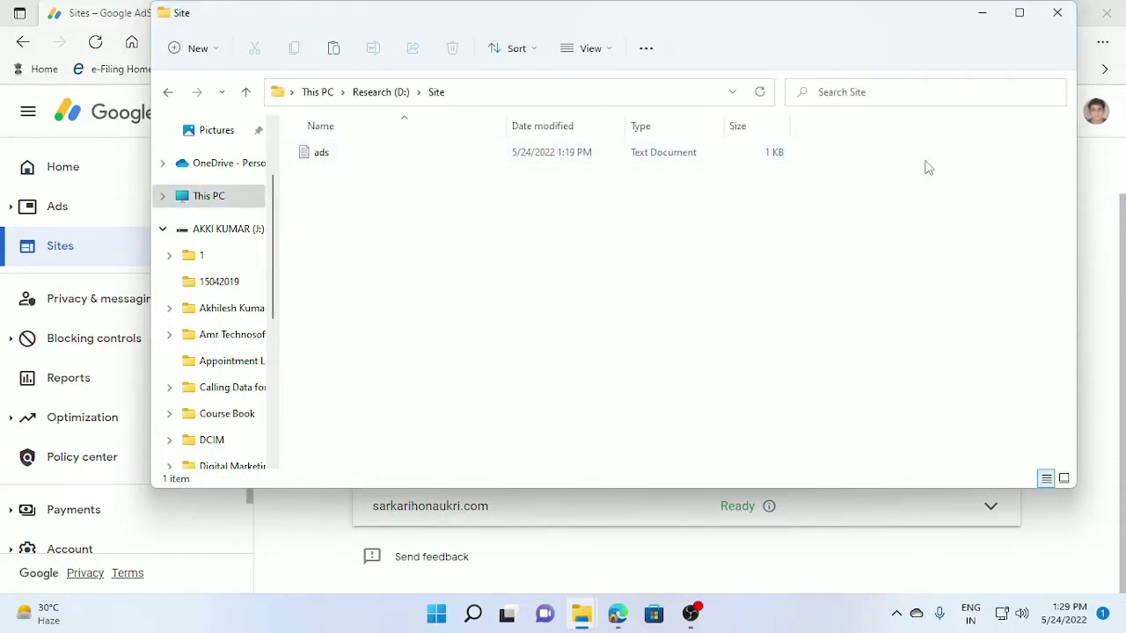
{"action": "left_click", "coordinate": [983, 14]}
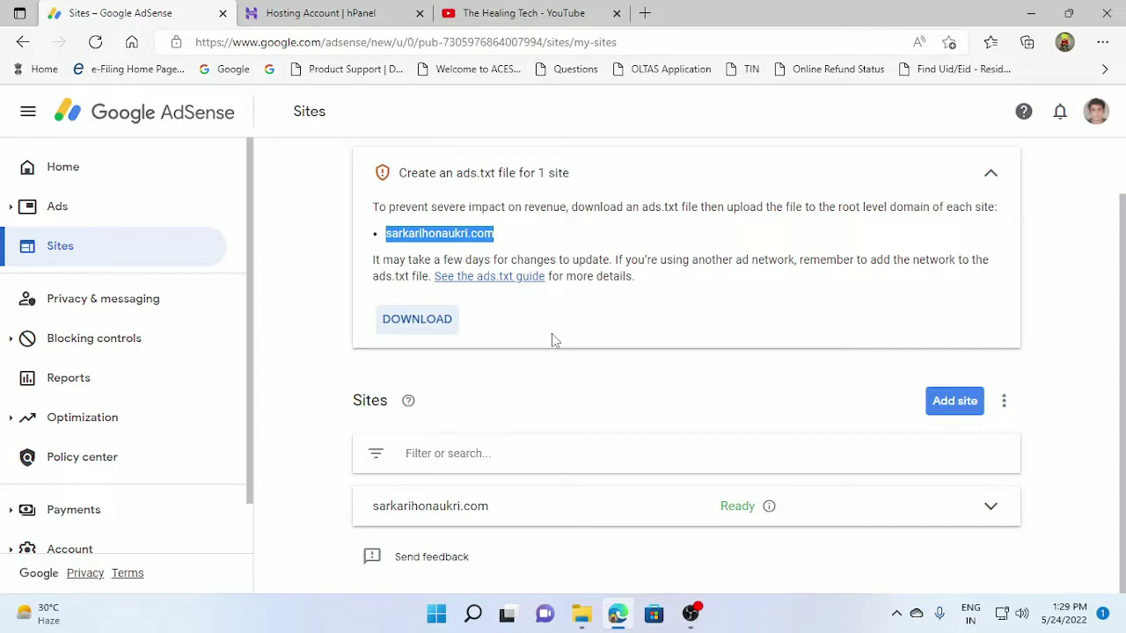
Switch to the Hostinger hPanel and open the management page of the Premium Shared Hosting plan for sarkarihonaukri.com
{"action": "left_click", "coordinate": [326, 14]}
{"action": "scroll", "coordinate": [471, 204], "scroll_direction": "up", "scroll_amount": 3}
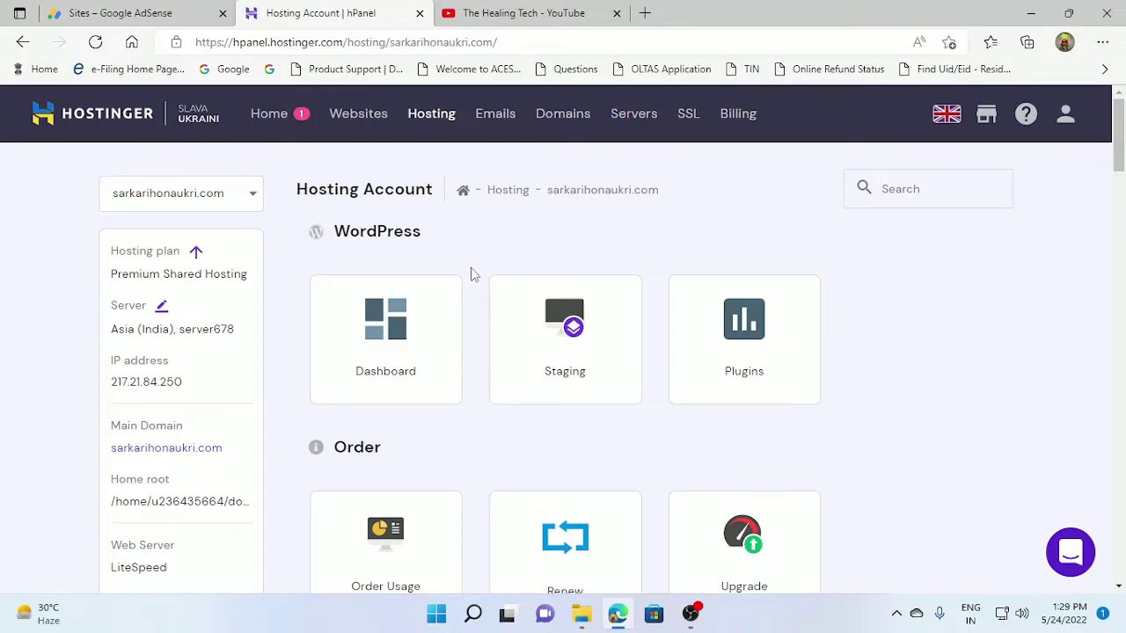
{"action": "left_click", "coordinate": [274, 116]}
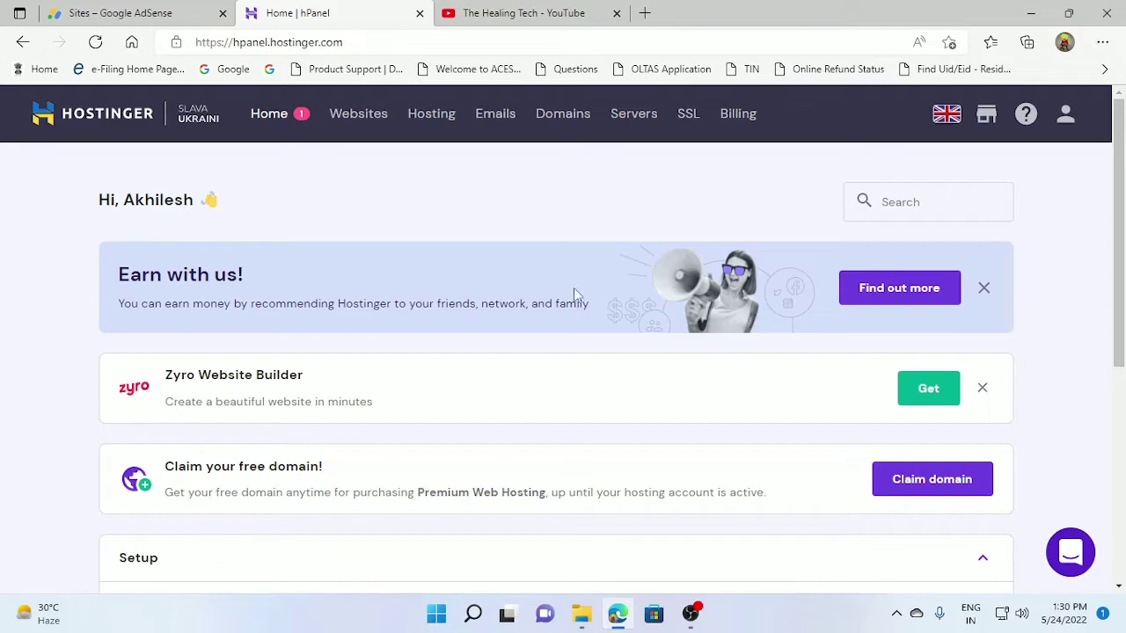
{"action": "scroll", "coordinate": [508, 299], "scroll_direction": "down", "scroll_amount": 3}
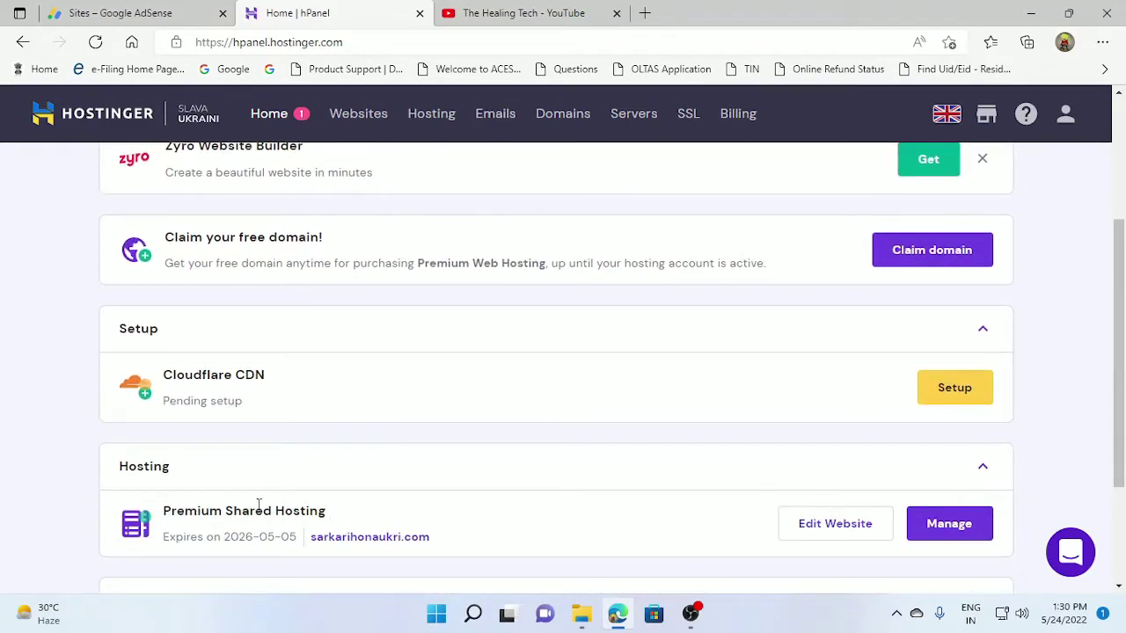
{"action": "scroll", "coordinate": [258, 503], "scroll_direction": "down", "scroll_amount": 2}
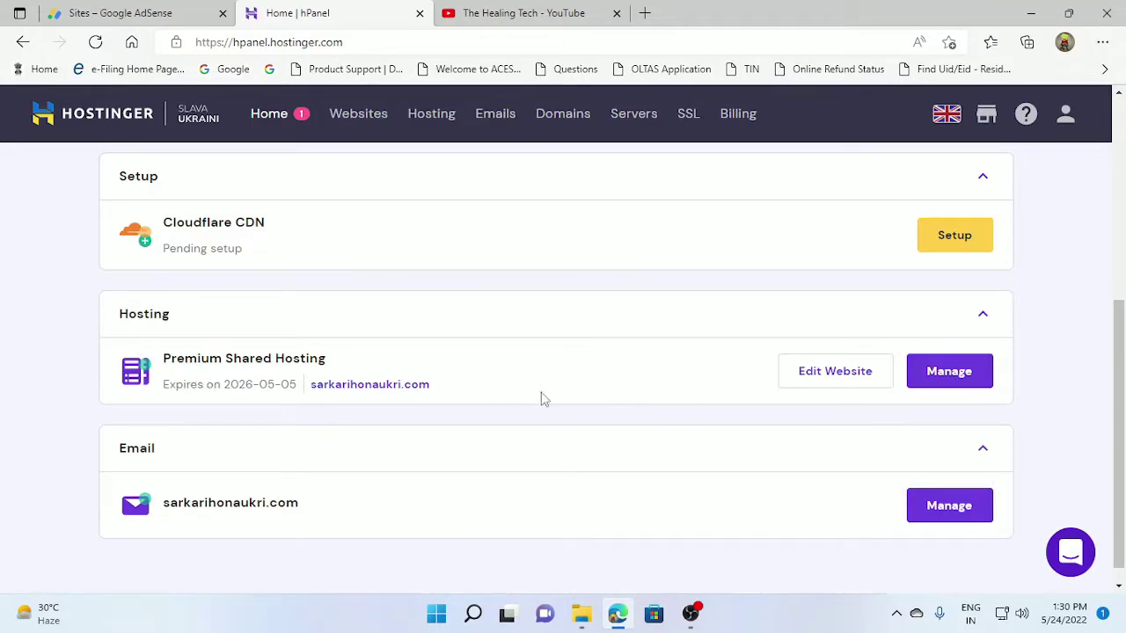
{"action": "left_click", "coordinate": [968, 387]}
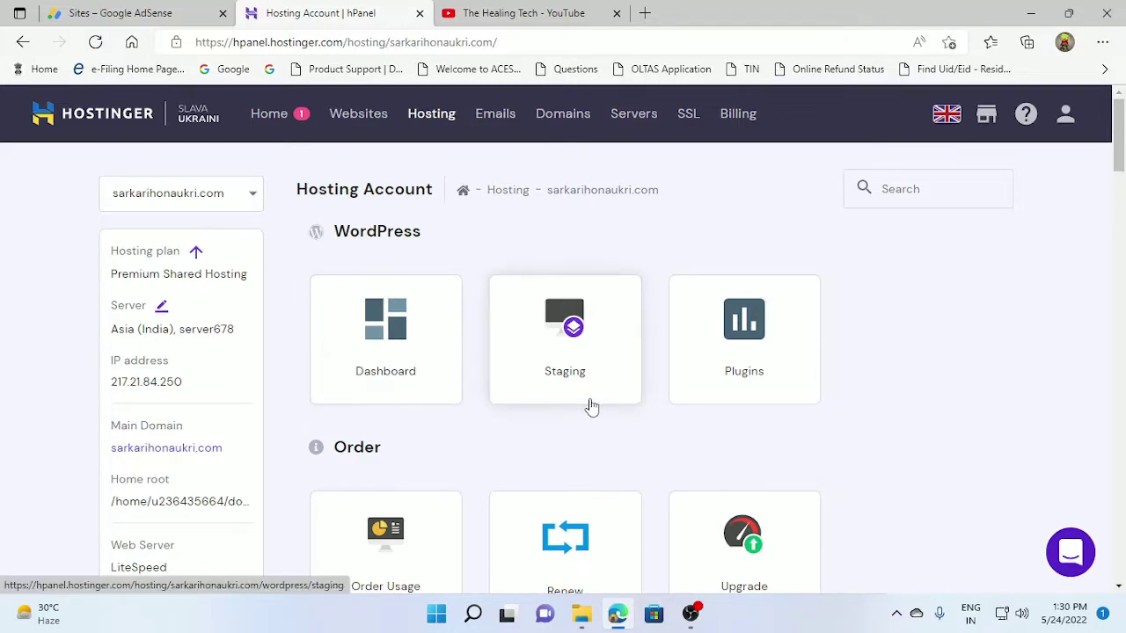
Open the standard, non-beta File Manager for the sarkarihonaukri.com hosting account
{"action": "scroll", "coordinate": [774, 435], "scroll_direction": "down", "scroll_amount": 2}
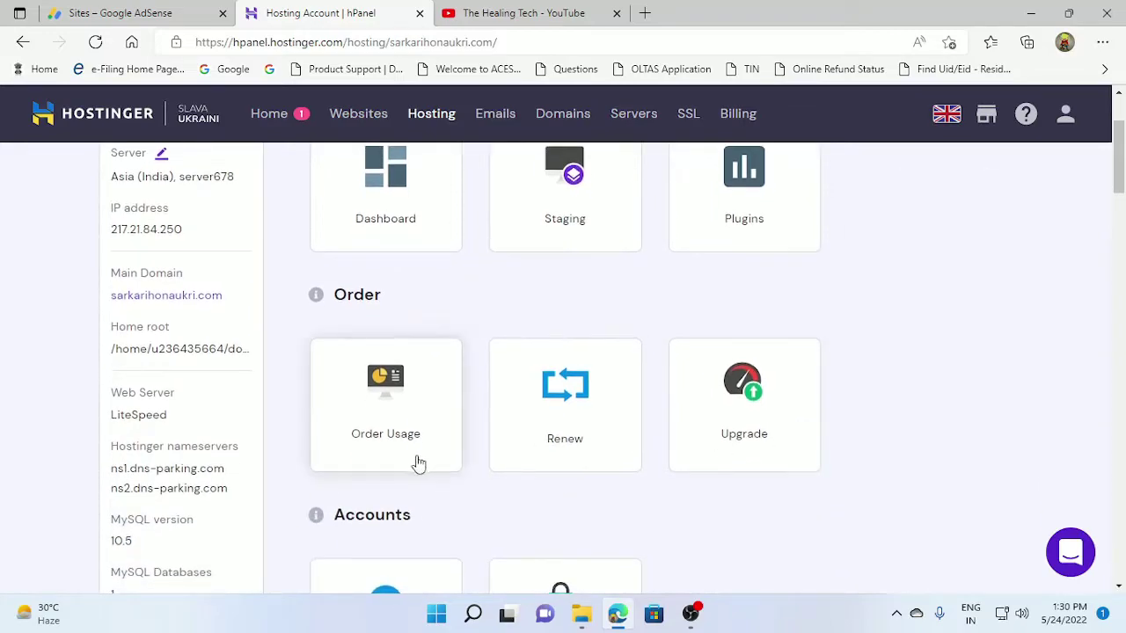
{"action": "scroll", "coordinate": [590, 454], "scroll_direction": "down", "scroll_amount": 3}
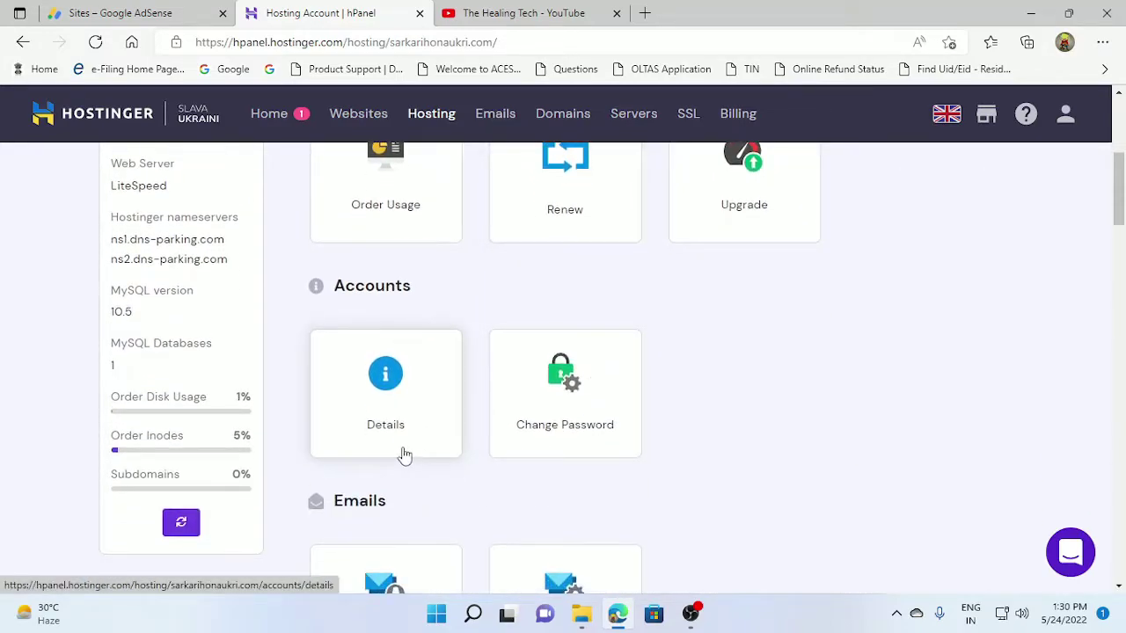
{"action": "scroll", "coordinate": [404, 455], "scroll_direction": "down", "scroll_amount": 9}
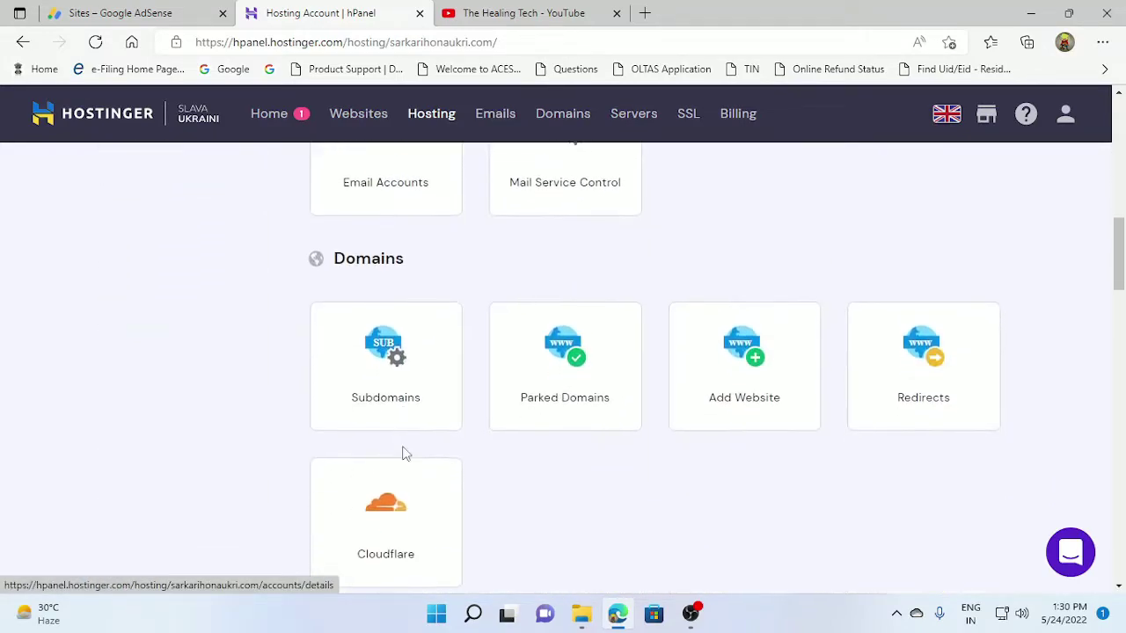
{"action": "scroll", "coordinate": [429, 462], "scroll_direction": "down", "scroll_amount": 8}
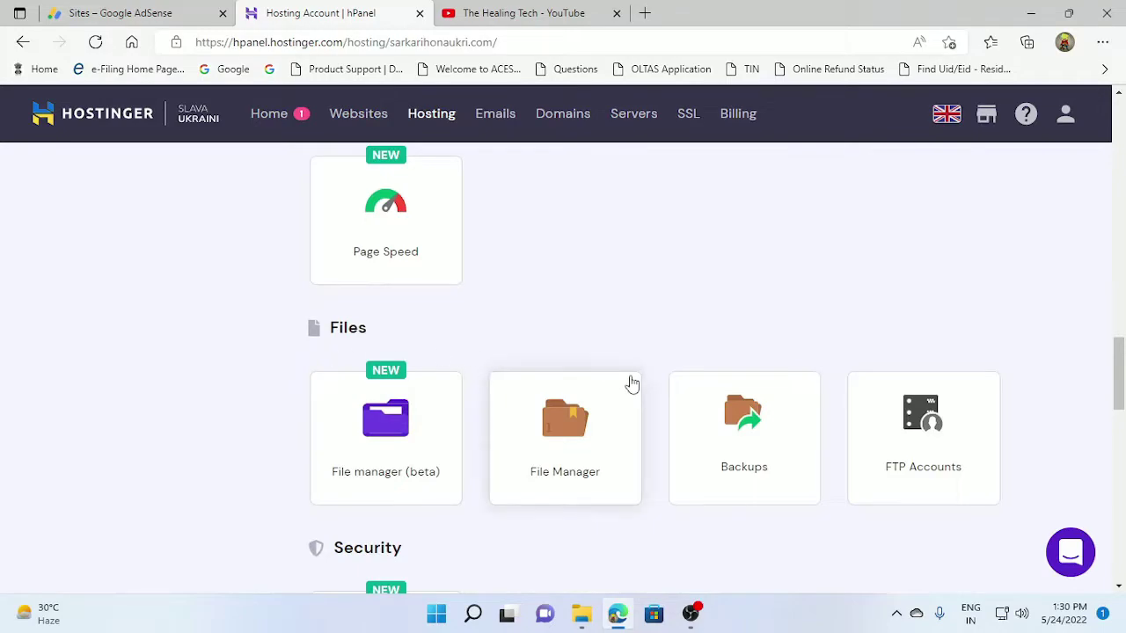
{"action": "left_click", "coordinate": [579, 449]}
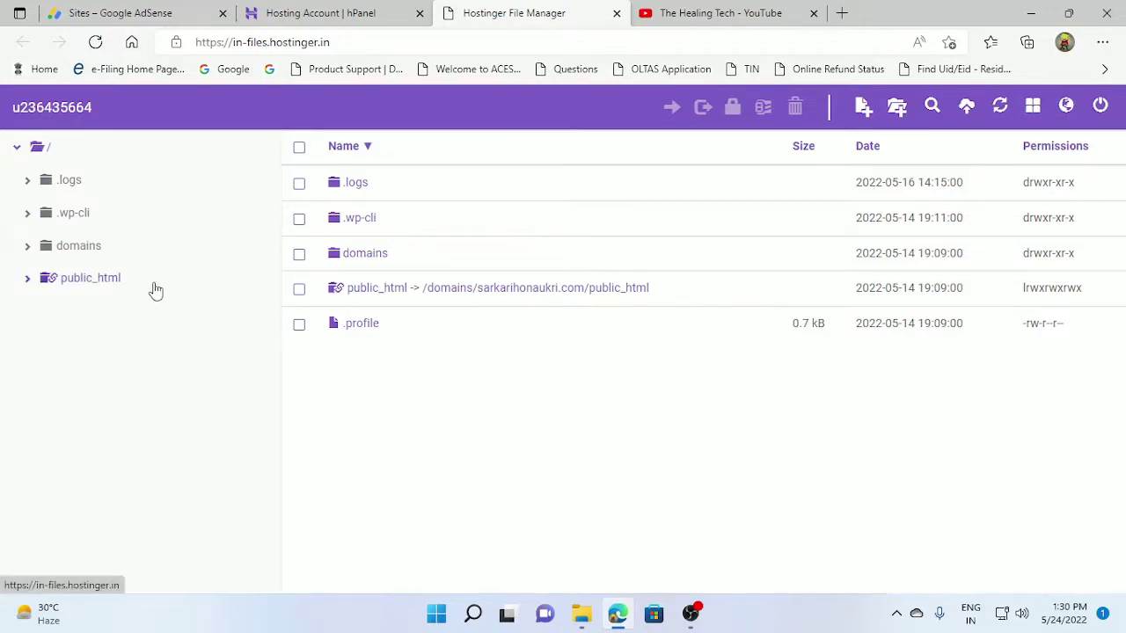
Open the public_html folder of sarkarihonaukri.com inside the domains folder
{"action": "left_click", "coordinate": [380, 262]}
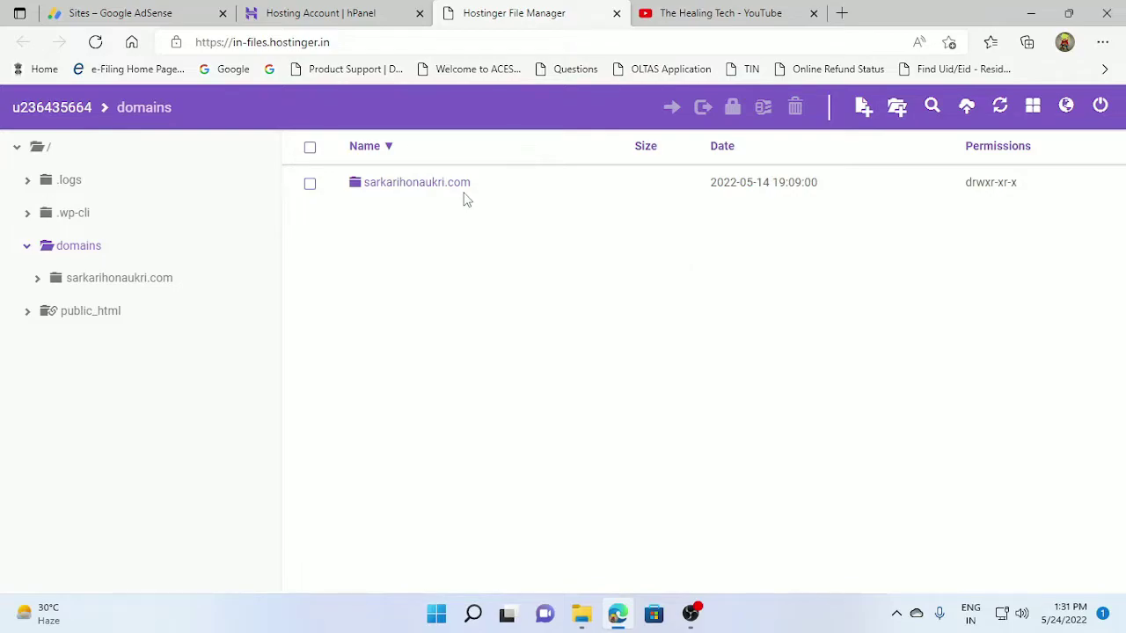
{"action": "double_click", "coordinate": [429, 187]}
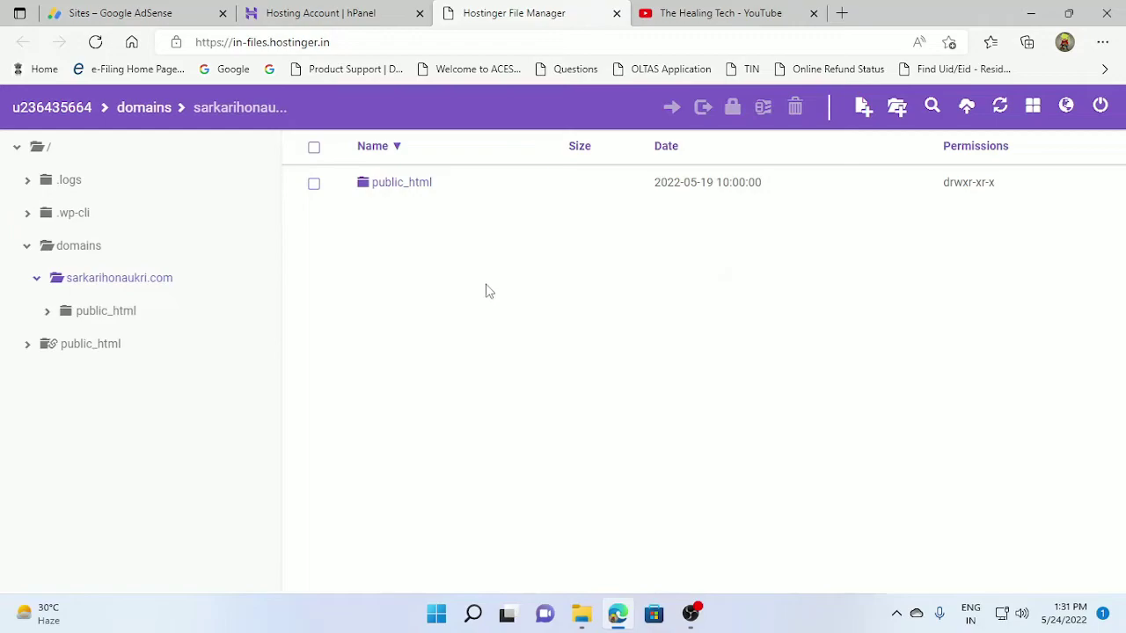
{"action": "double_click", "coordinate": [401, 189]}
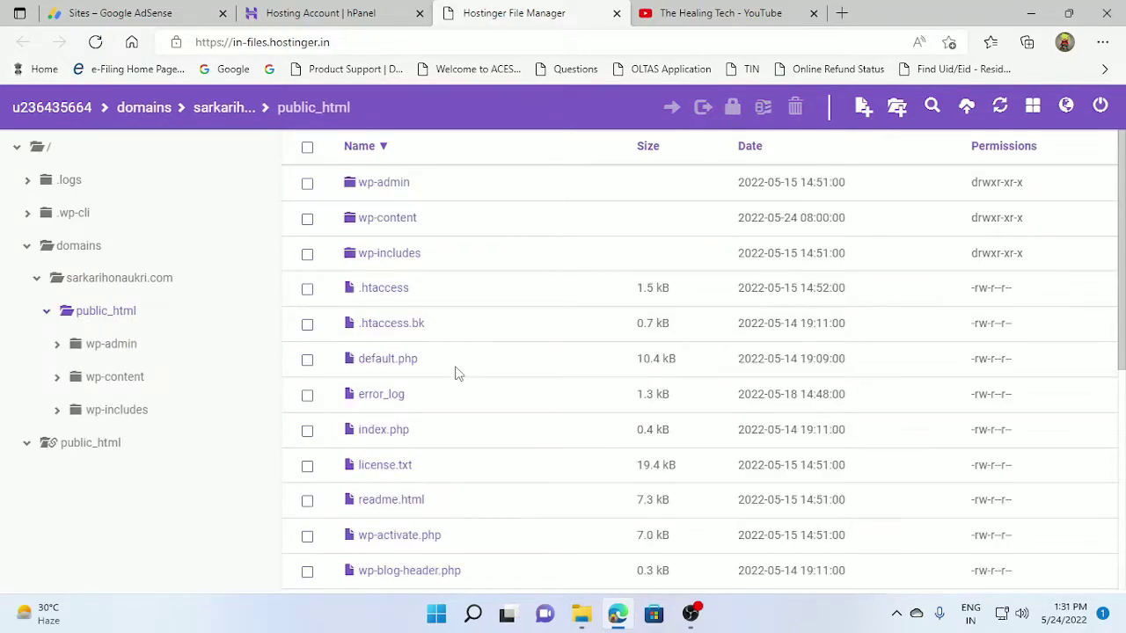
Upload the ads text file from the Site folder on Research (D:) to the public_html folder
{"action": "scroll", "coordinate": [457, 372], "scroll_direction": "down", "scroll_amount": 2}
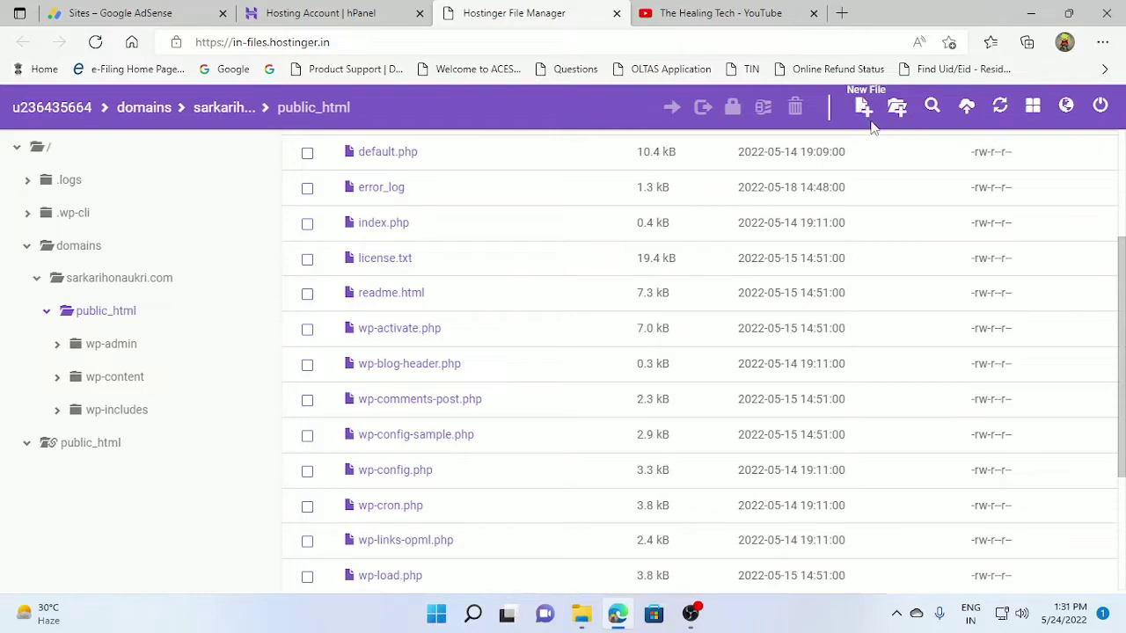
{"action": "left_click", "coordinate": [967, 109]}
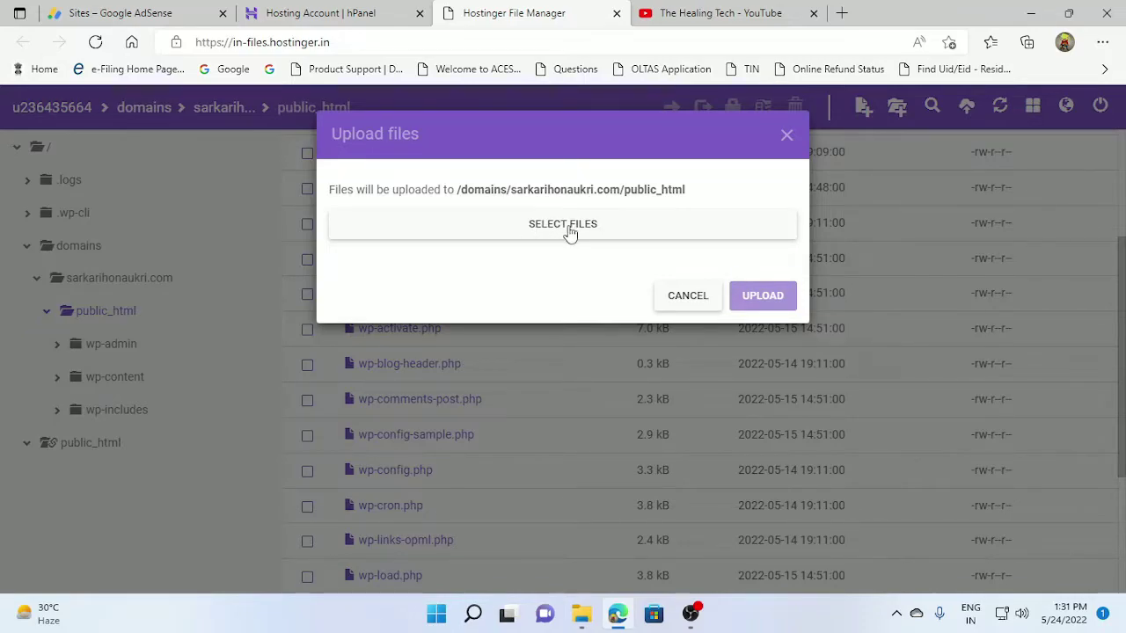
{"action": "left_click", "coordinate": [570, 229]}
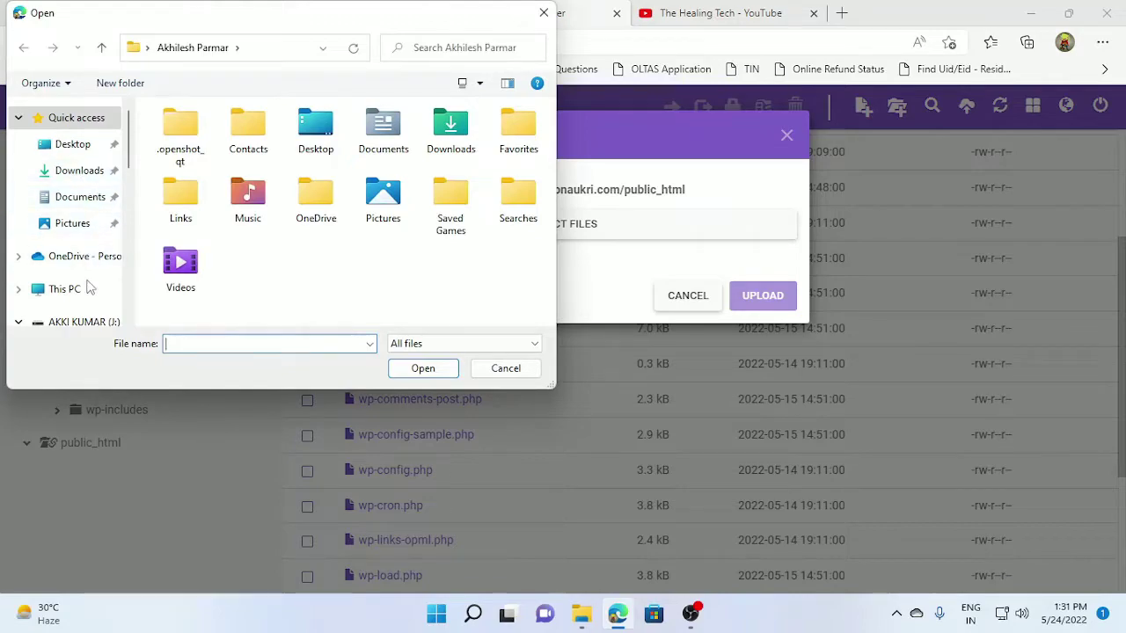
{"action": "left_click", "coordinate": [75, 292]}
{"action": "scroll", "coordinate": [273, 244], "scroll_direction": "down", "scroll_amount": 5}
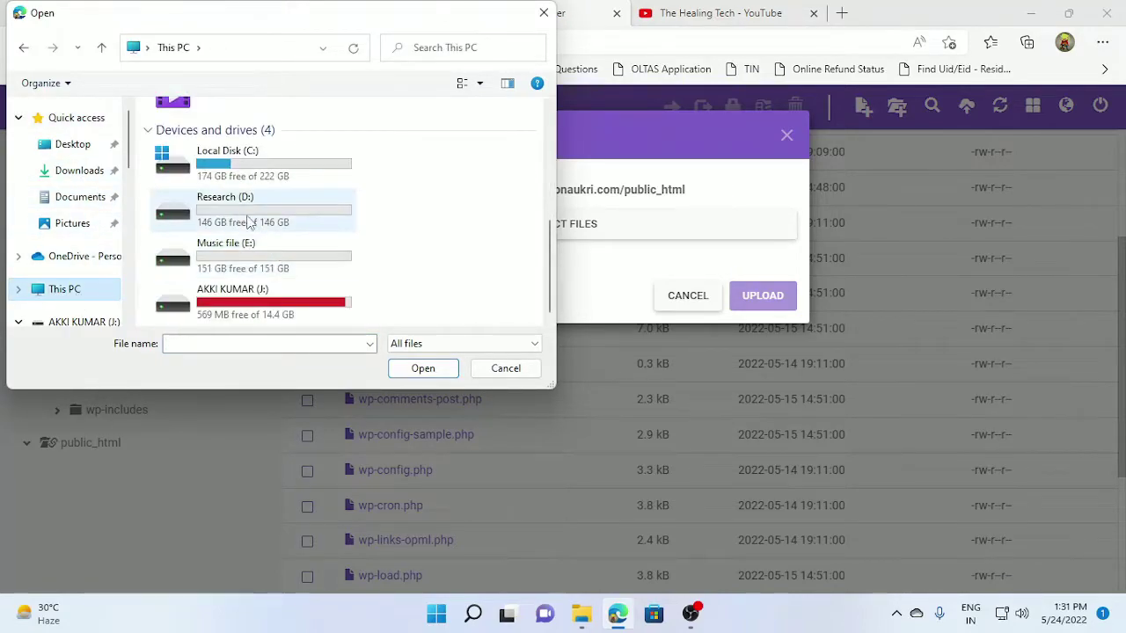
{"action": "double_click", "coordinate": [246, 213]}
{"action": "double_click", "coordinate": [185, 158]}
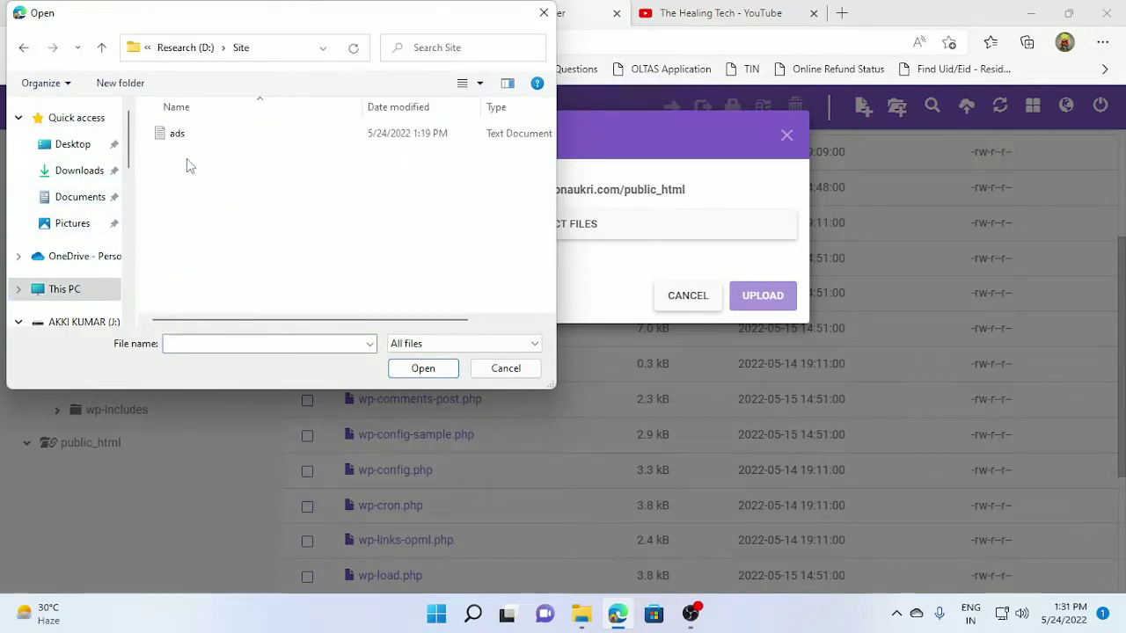
{"action": "left_click", "coordinate": [181, 137]}
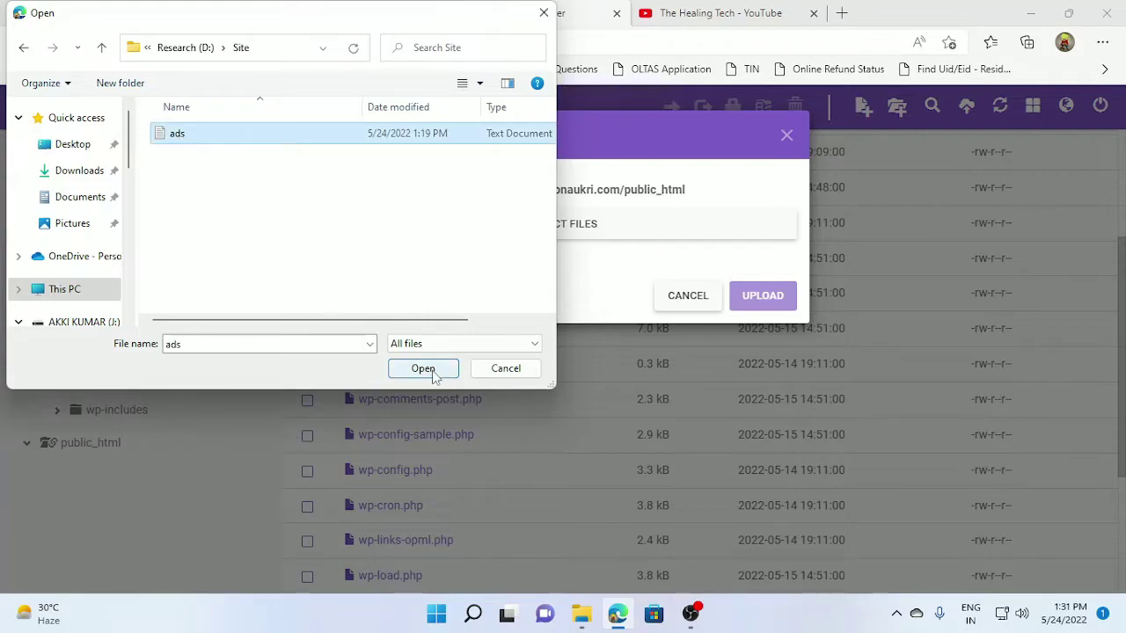
{"action": "left_click", "coordinate": [423, 367]}
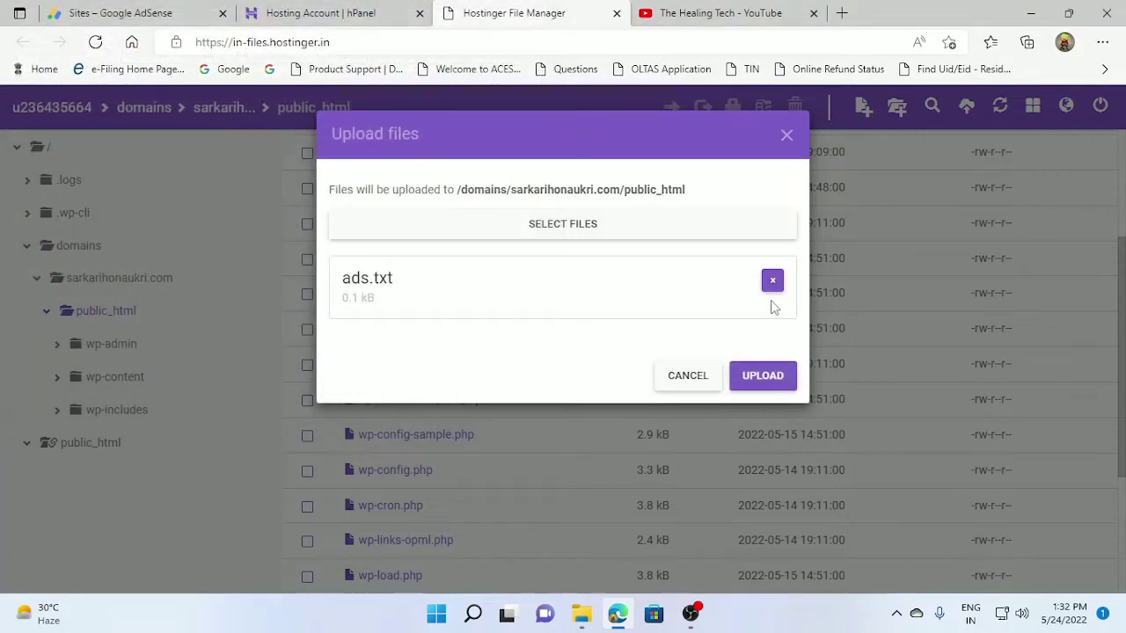
{"action": "left_click", "coordinate": [770, 384]}
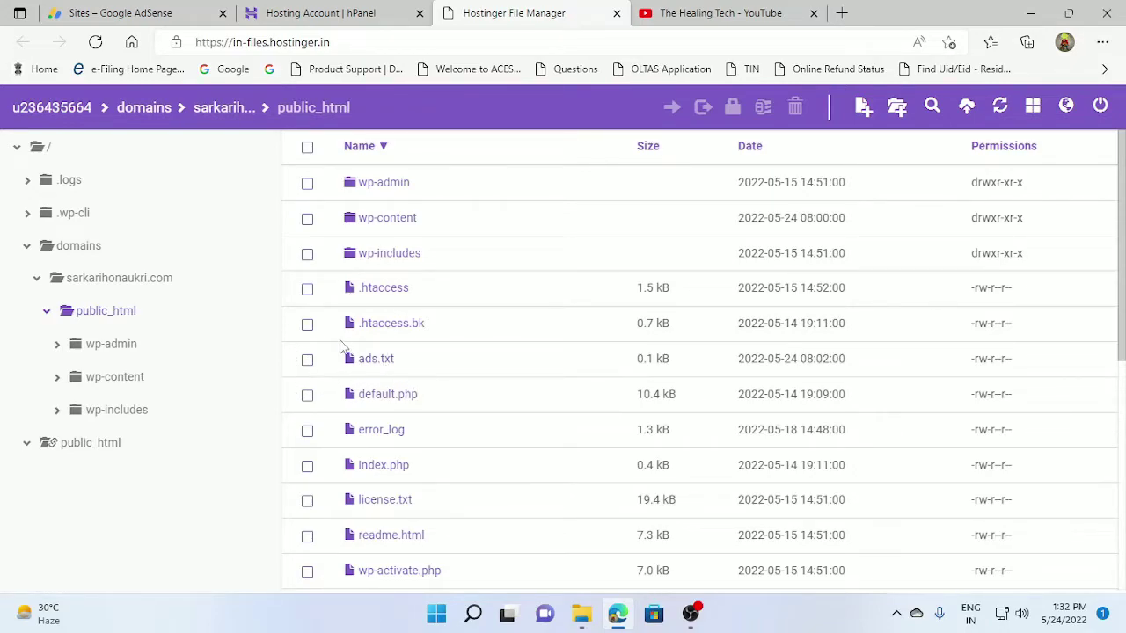
Look through the public_html file list for the uploaded ads.txt
{"action": "scroll", "coordinate": [635, 345], "scroll_direction": "down", "scroll_amount": 3}
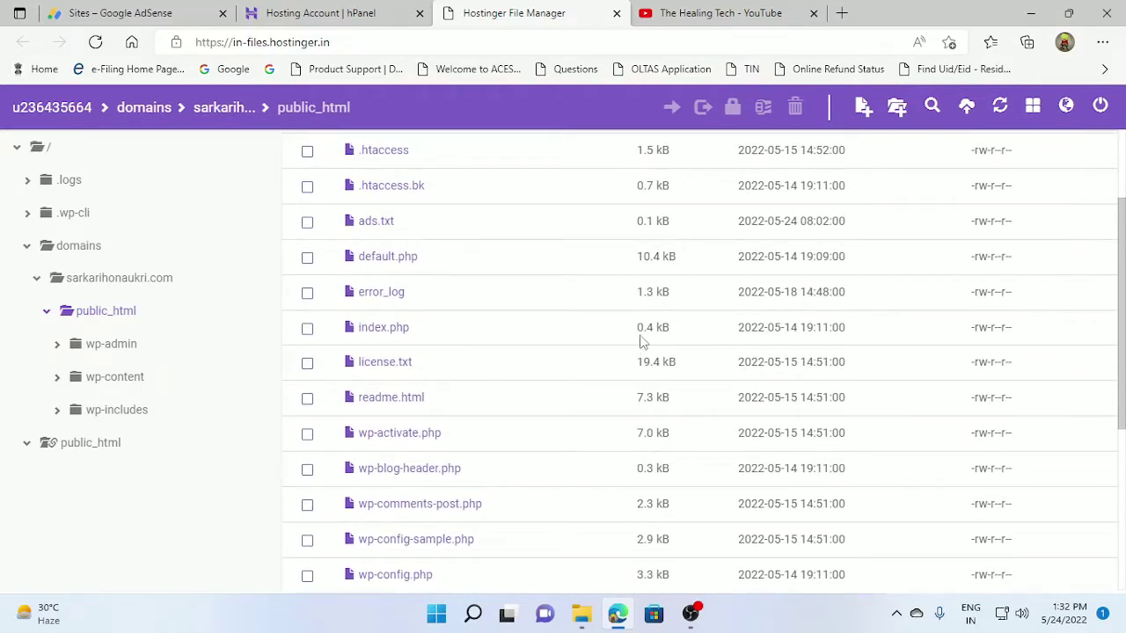
{"action": "scroll", "coordinate": [570, 343], "scroll_direction": "down", "scroll_amount": 5}
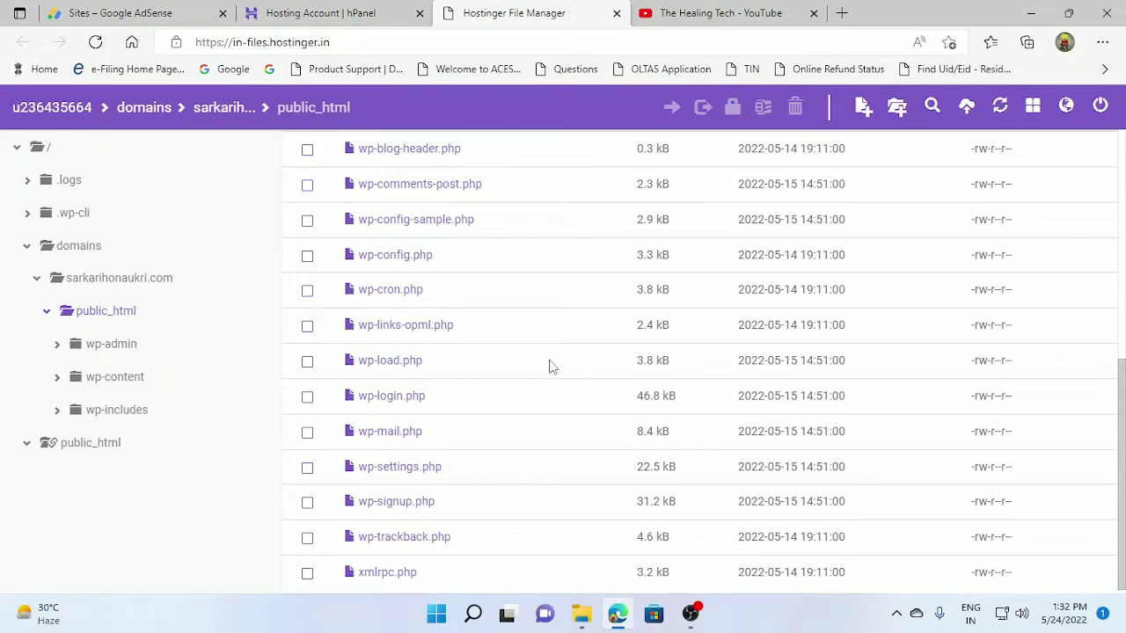
{"action": "scroll", "coordinate": [628, 363], "scroll_direction": "up", "scroll_amount": 8}
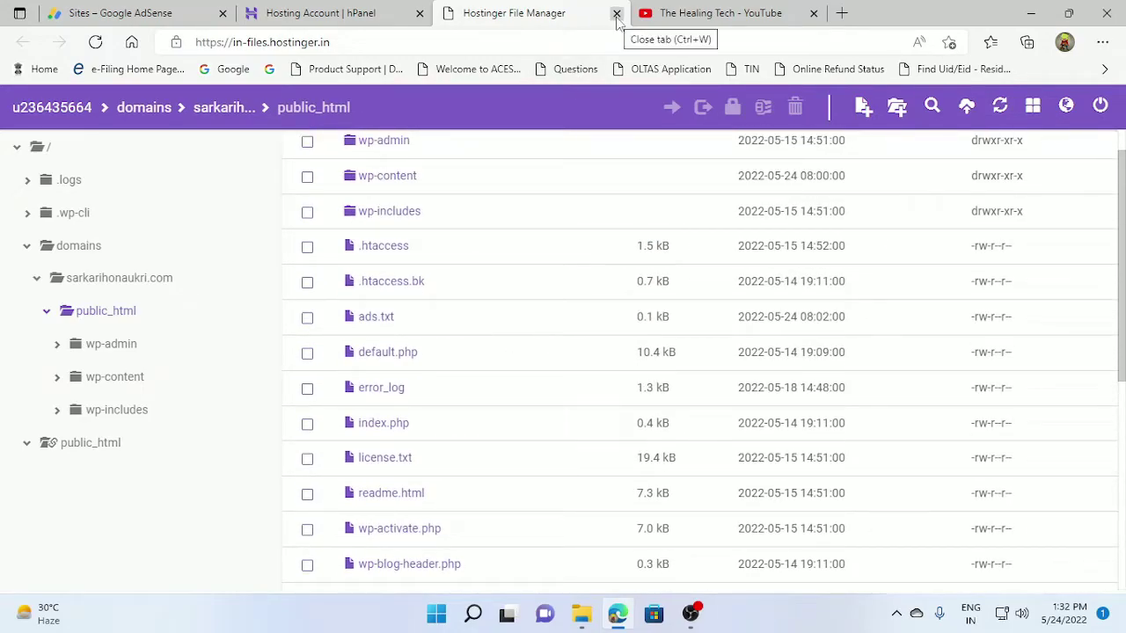
{"action": "scroll", "coordinate": [642, 396], "scroll_direction": "down", "scroll_amount": 7}
{"action": "scroll", "coordinate": [643, 410], "scroll_direction": "up", "scroll_amount": 8}
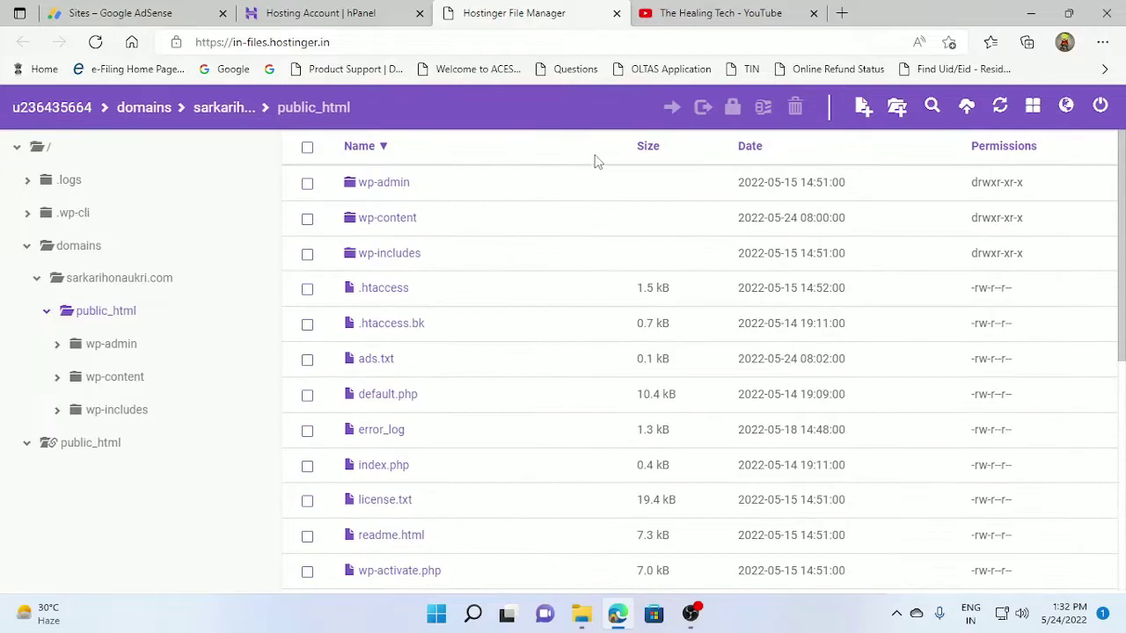
Close the Hostinger File Manager and return to the hPanel home page
{"action": "left_click", "coordinate": [617, 14]}
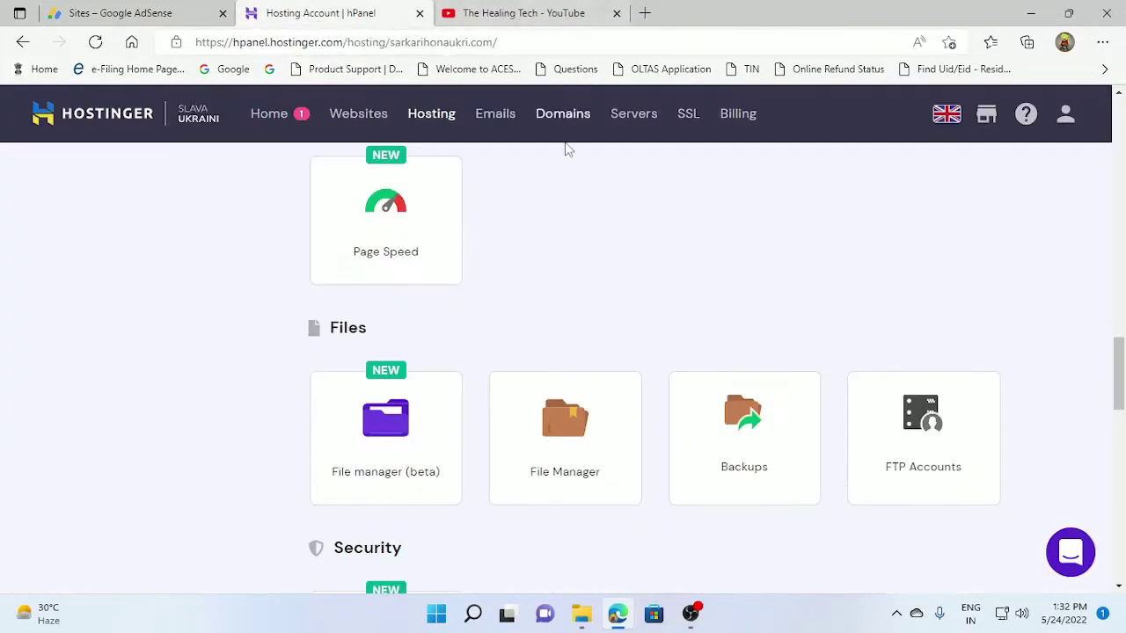
{"action": "scroll", "coordinate": [566, 354], "scroll_direction": "up", "scroll_amount": 5}
{"action": "left_click", "coordinate": [270, 115]}
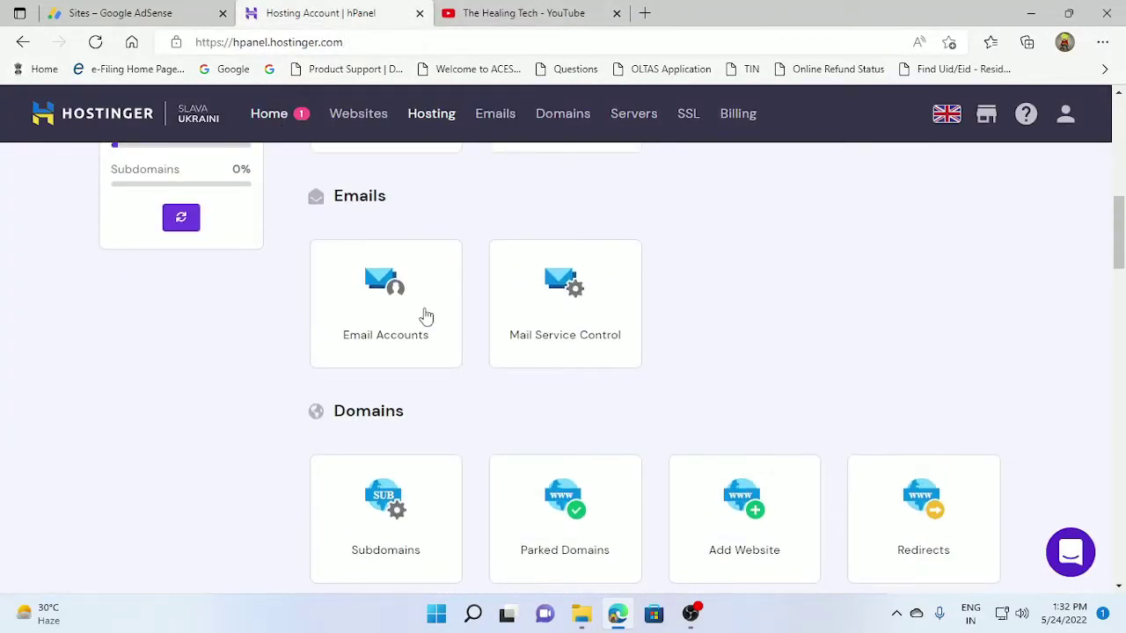
{"action": "scroll", "coordinate": [616, 361], "scroll_direction": "up", "scroll_amount": 1}
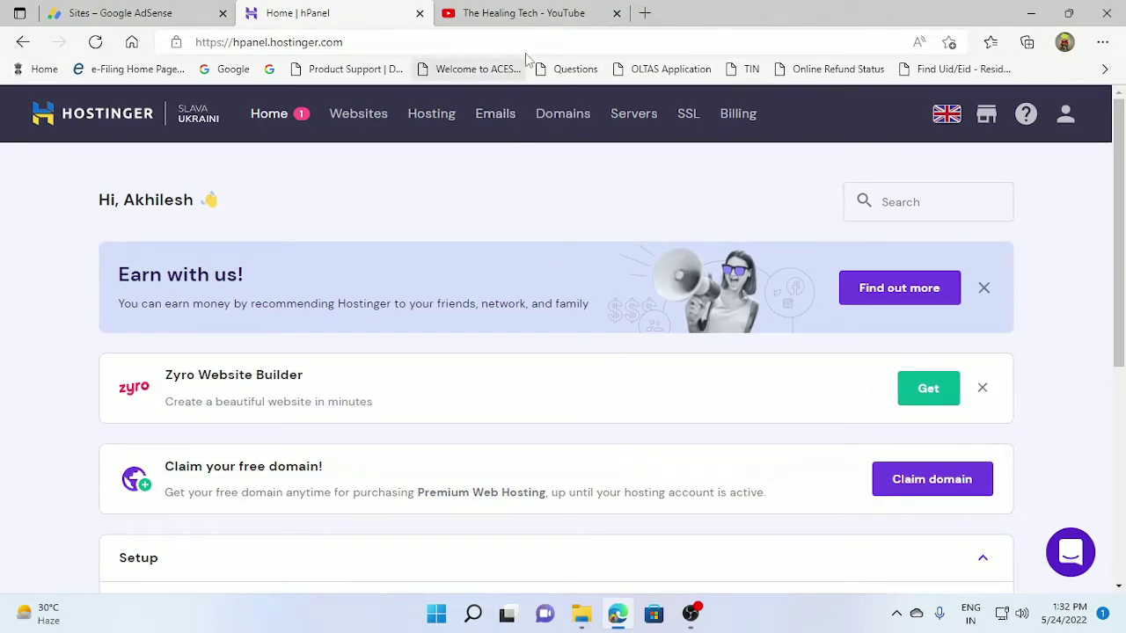
Check the uploaded file at sarkarihonaukri.com/ads.txt in a new browser tab and close that tab
{"action": "left_click", "coordinate": [645, 13]}
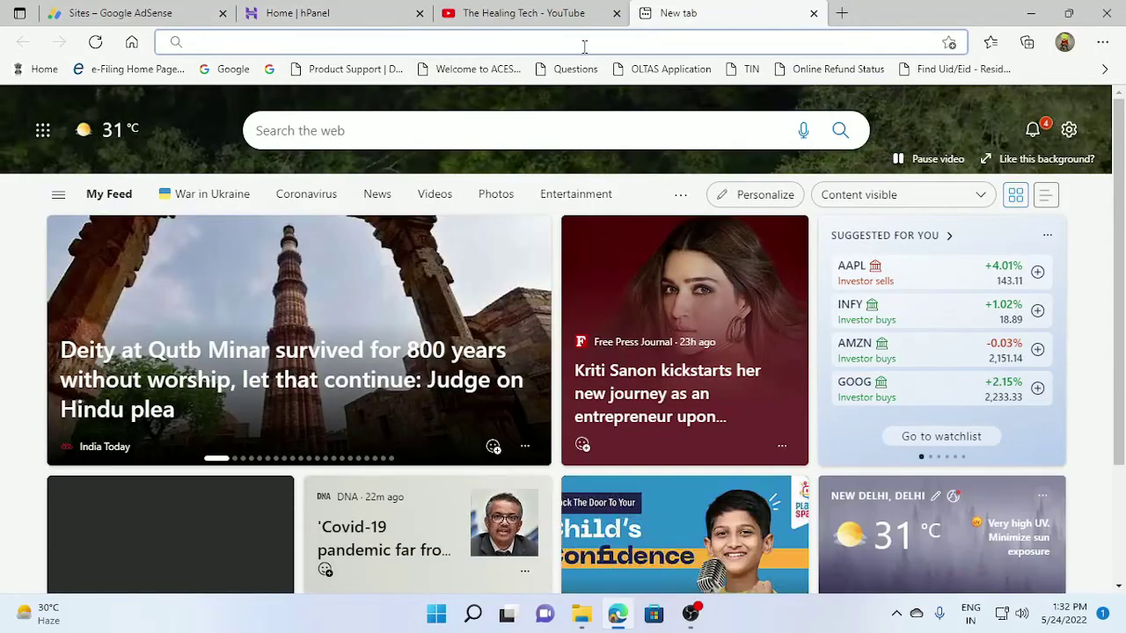
{"action": "left_click", "coordinate": [583, 45]}
{"action": "type", "text": "sarkarihonaukri.com"}
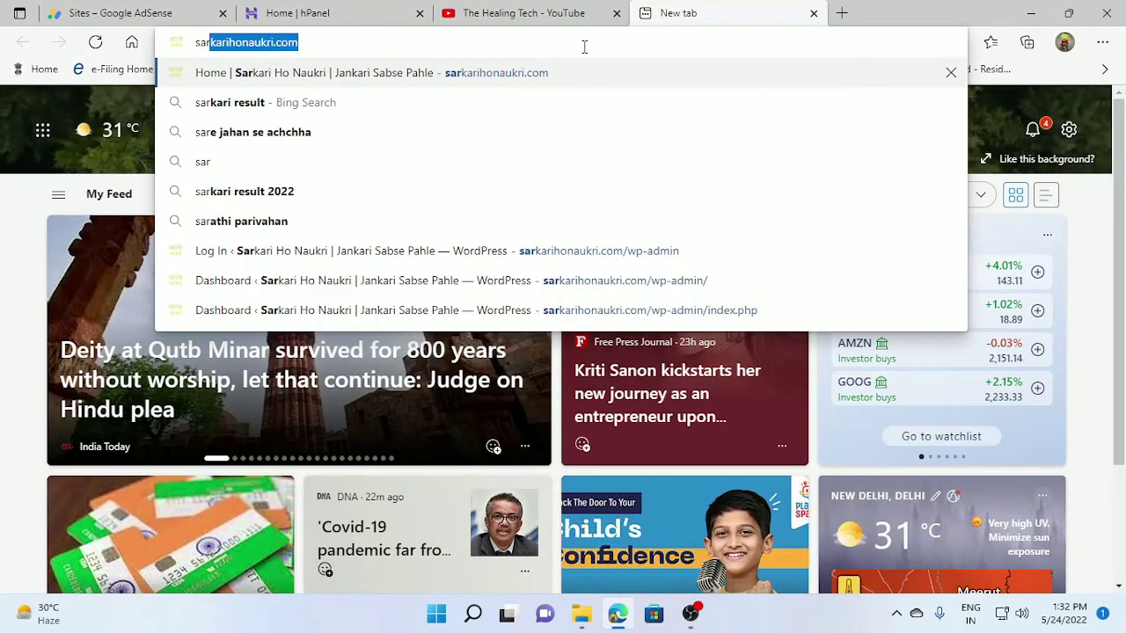
{"action": "key", "text": "Right"}
{"action": "type", "text": "/ad"}
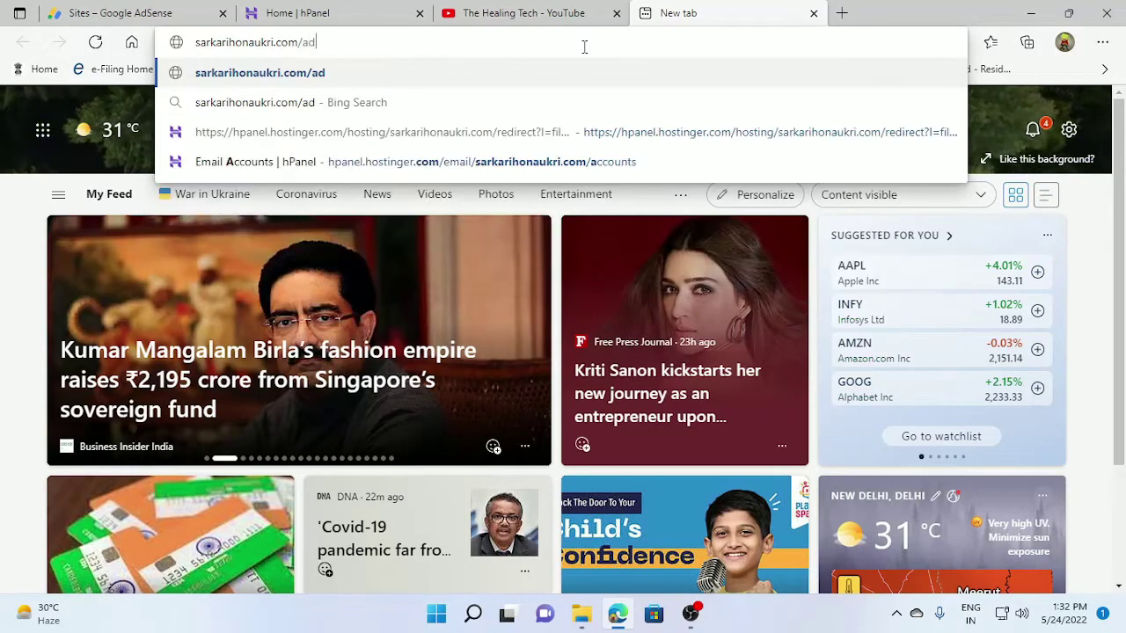
{"action": "type", "text": "s.txt"}
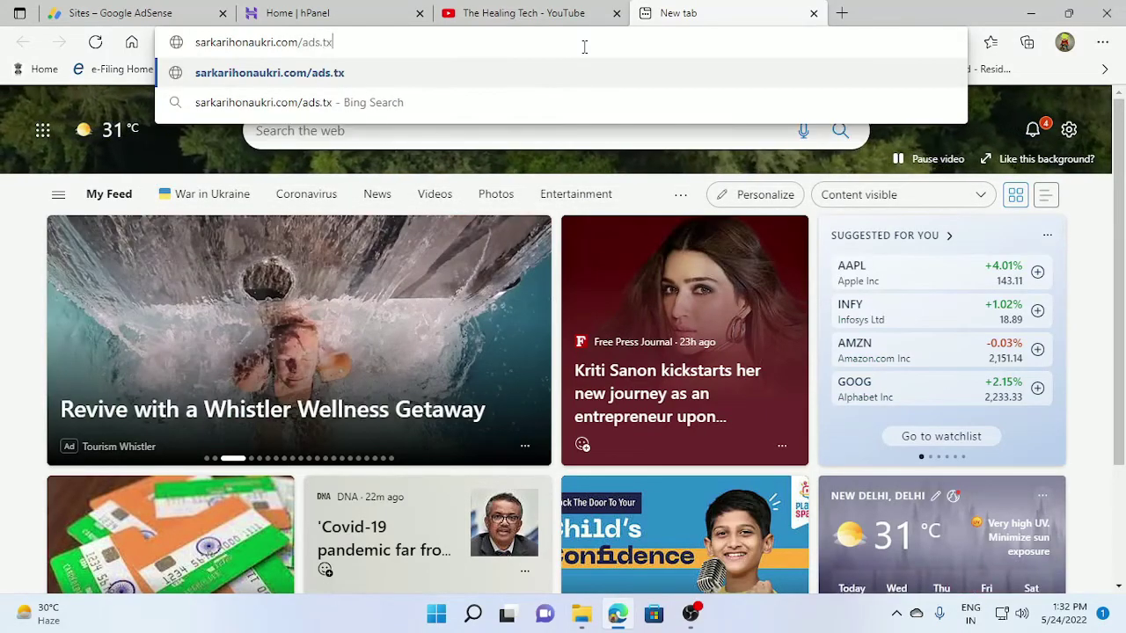
{"action": "key", "text": "Return"}
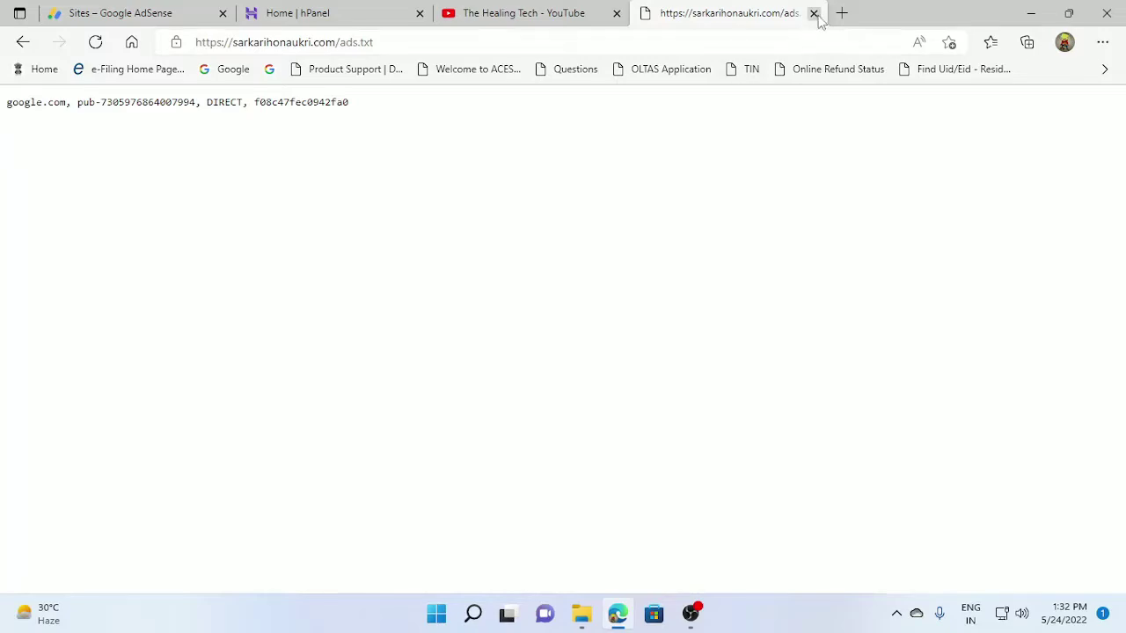
{"action": "left_click", "coordinate": [813, 13]}
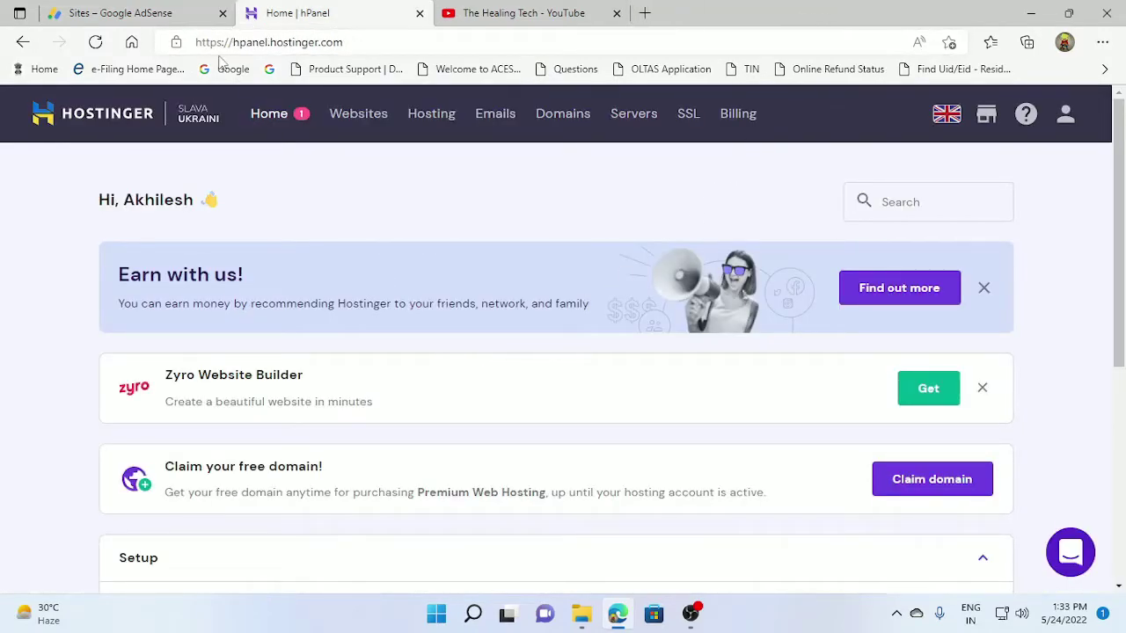
Reload the Google AdSense Sites page to recheck the ads.txt warning, and switch to The Healing Tech channel on YouTube
{"action": "left_click", "coordinate": [111, 17]}
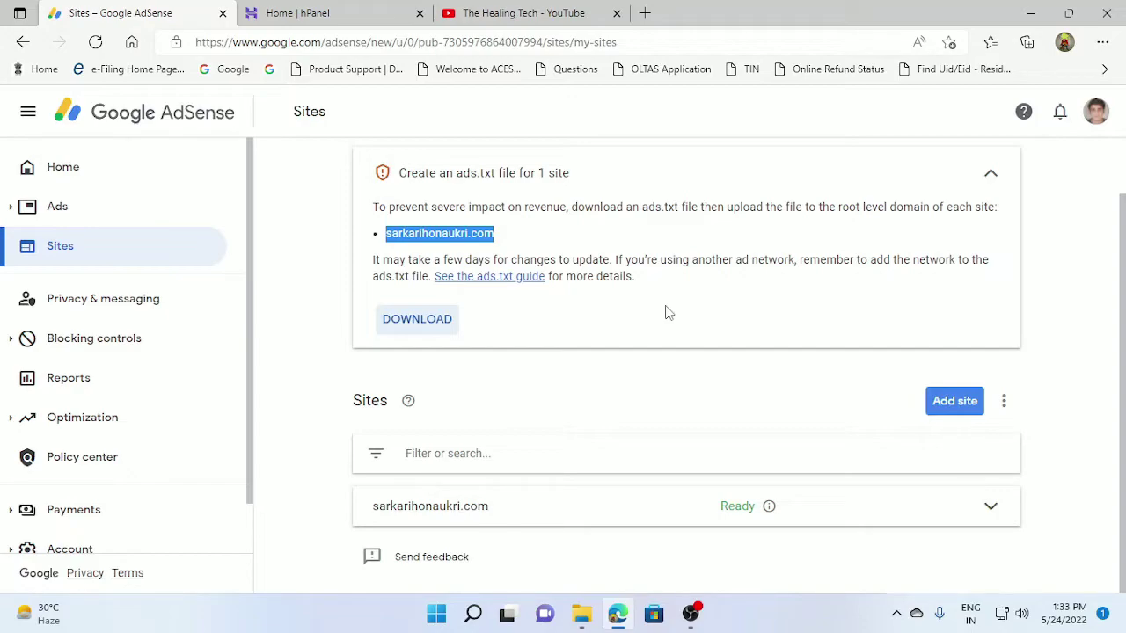
{"action": "key", "text": "F5"}
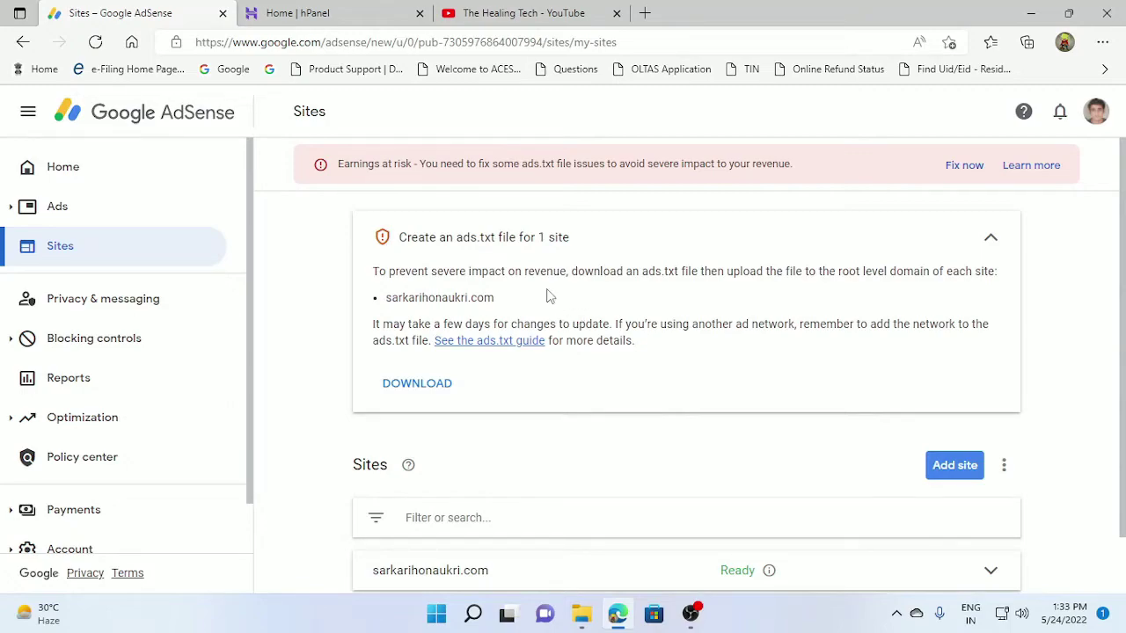
{"action": "left_click", "coordinate": [522, 13]}
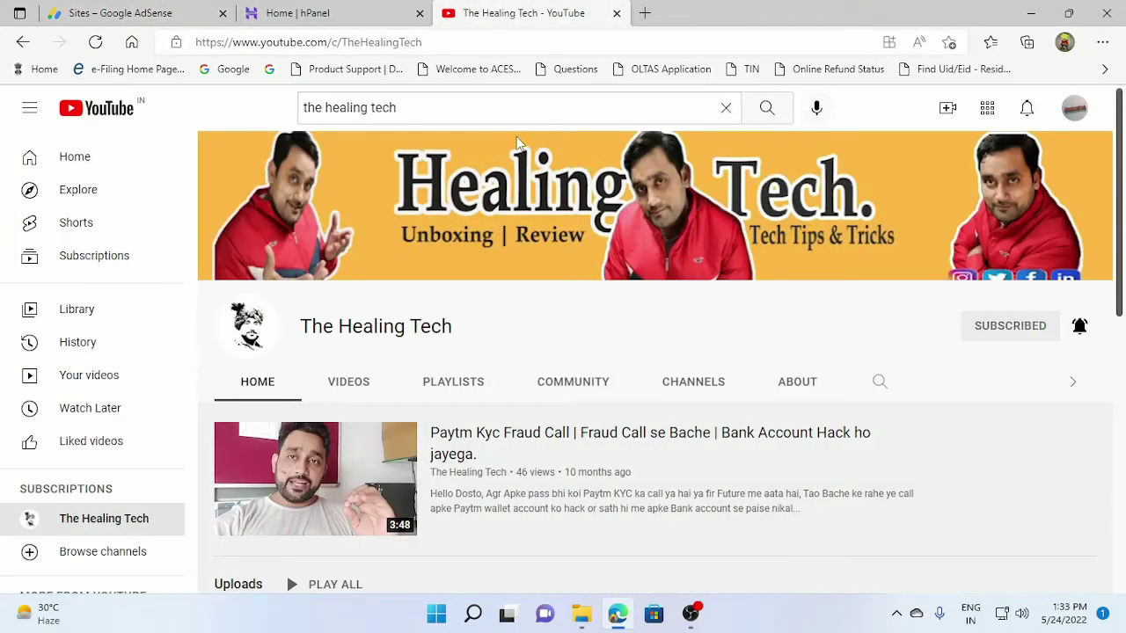